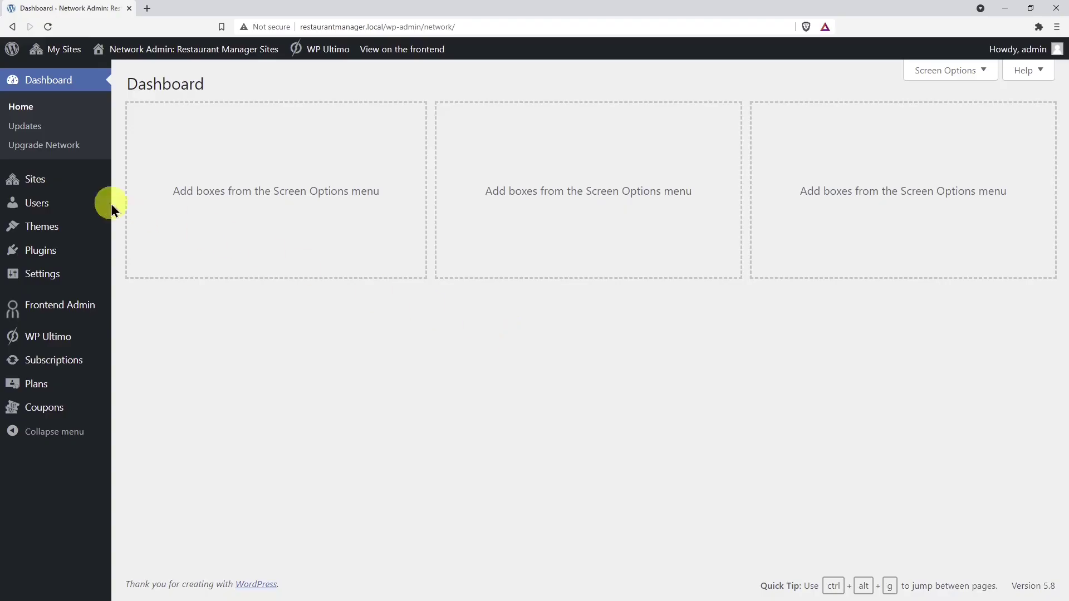
- Add a network site with address 'template', title 'Template' and the admin's e-mail
mouse_move(50, 178)
left_click(136, 221)
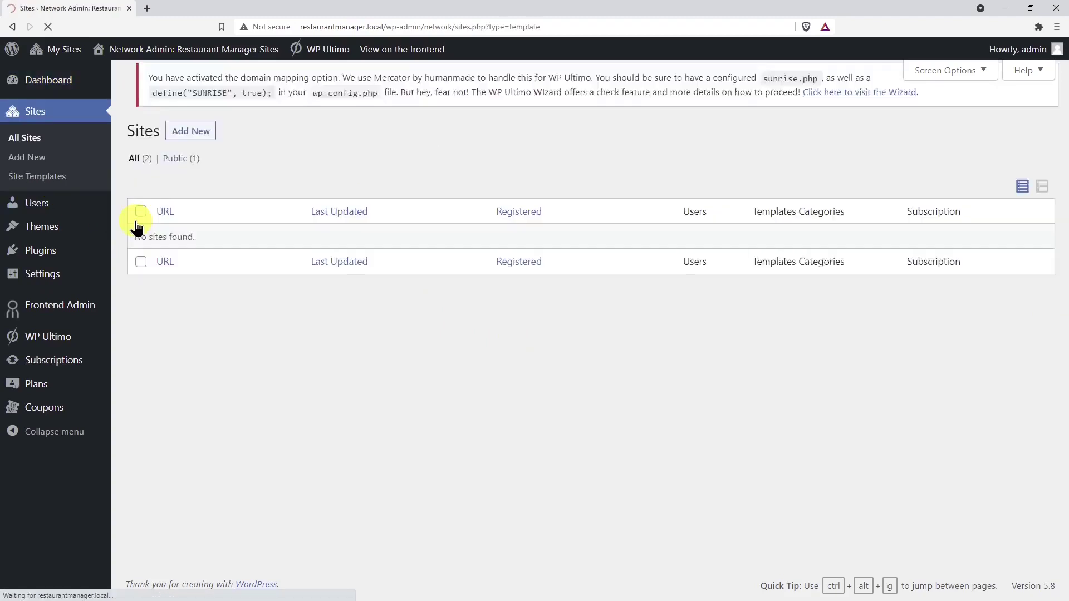
left_click(195, 86)
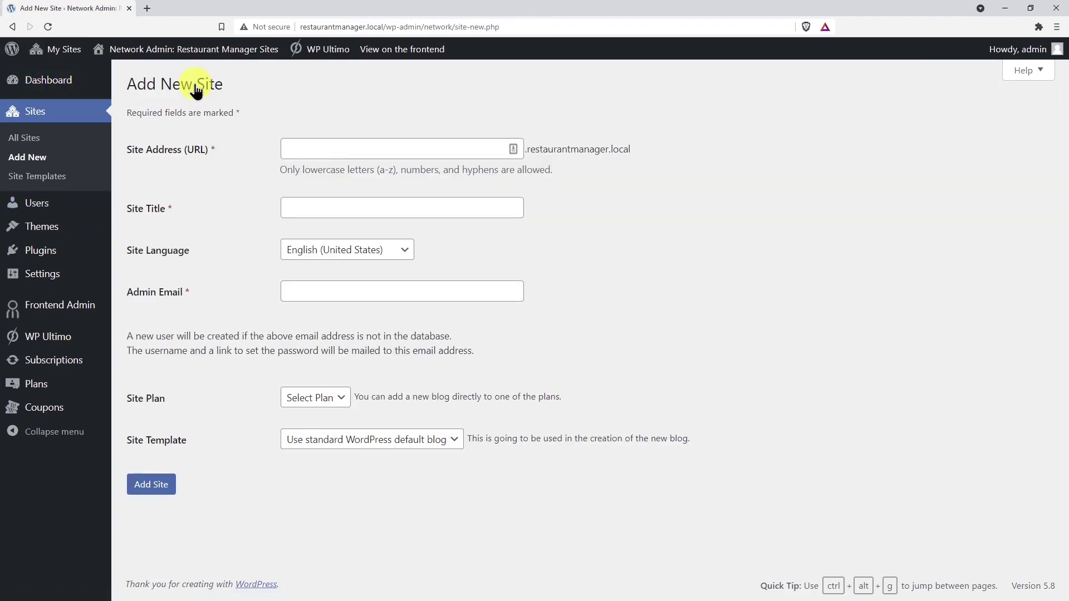
left_click(328, 148)
type("templa")
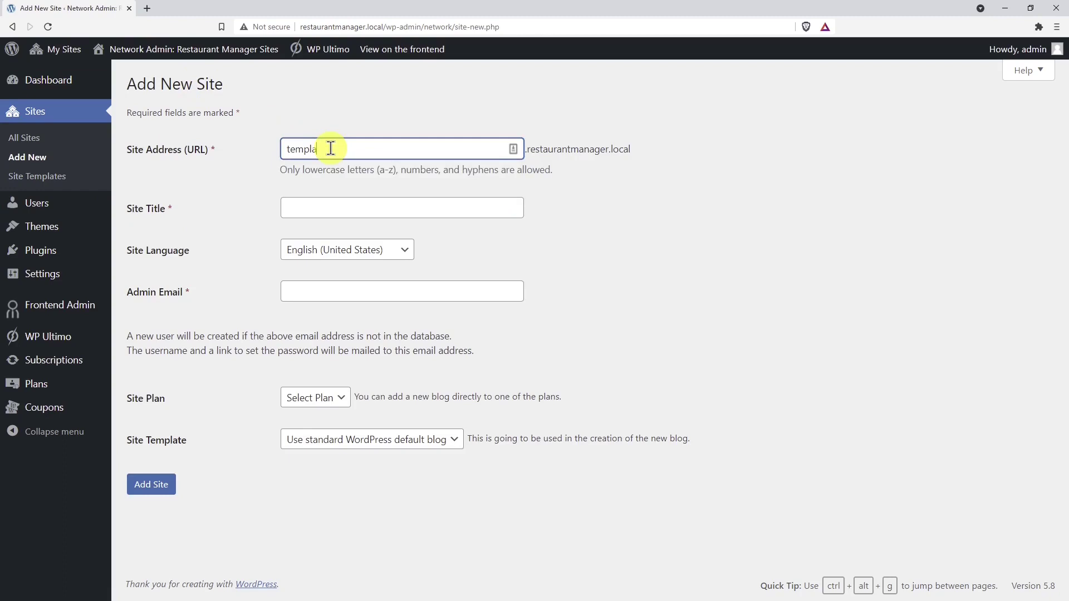
type("te")
left_click(370, 208)
type("Templat")
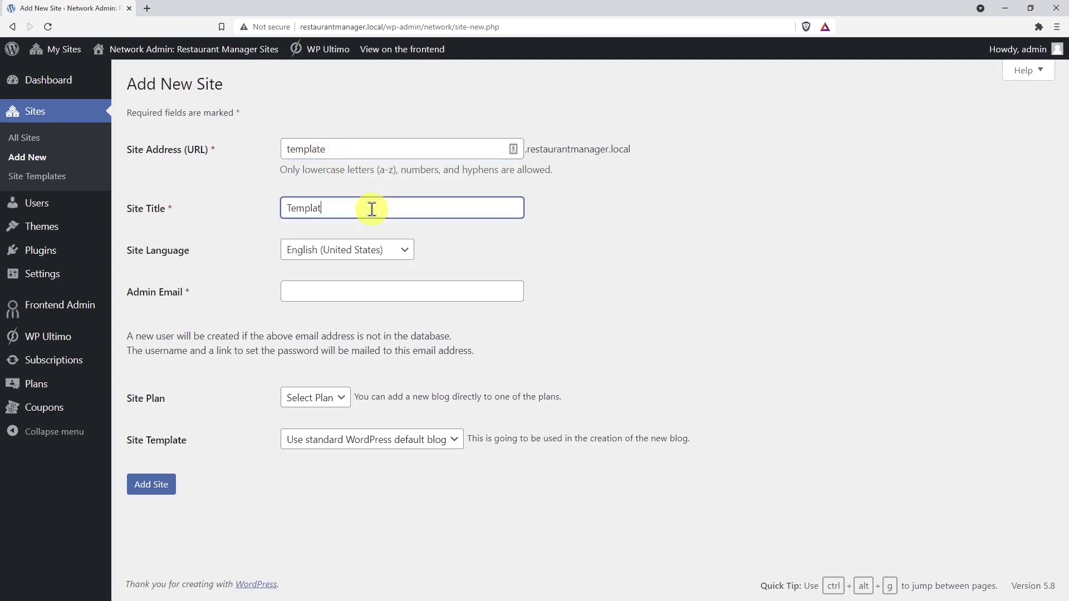
type("e")
left_click(362, 291)
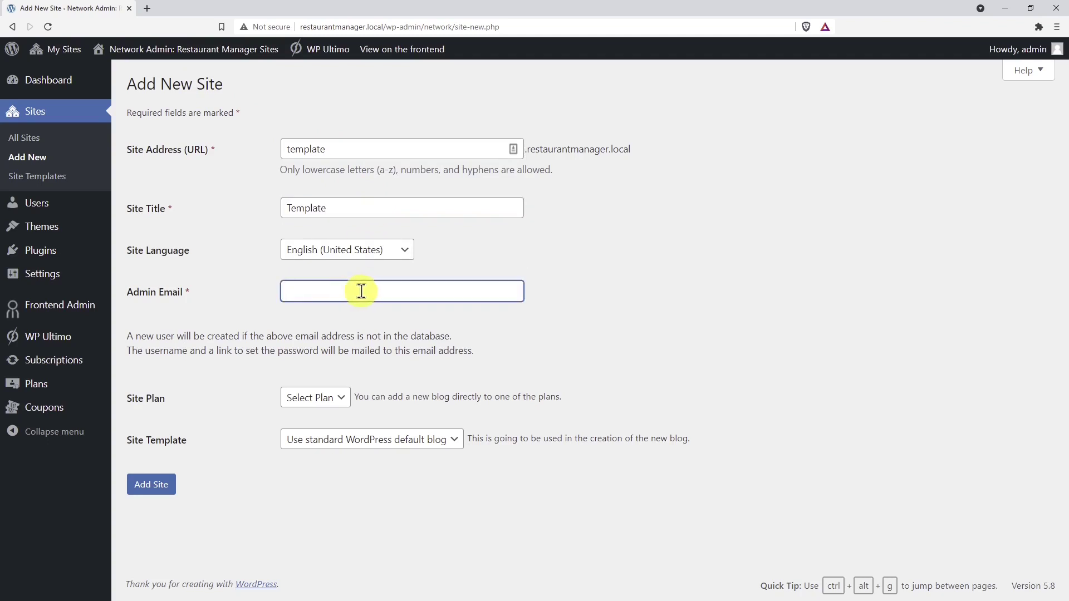
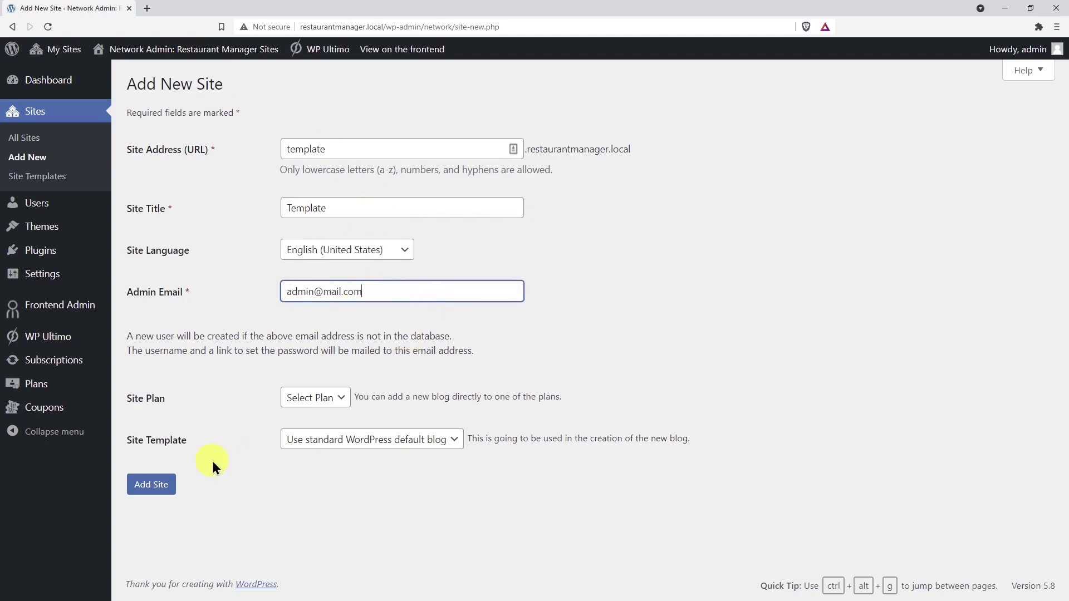
left_click(168, 485)
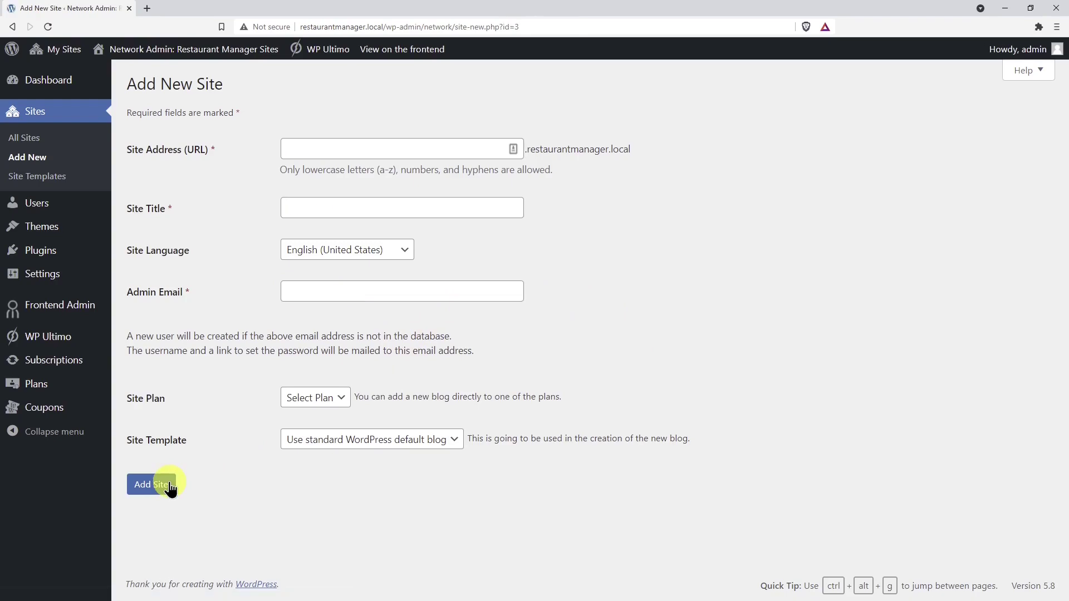
- Open the Template site's dashboard from the network All Sites list
left_click(33, 142)
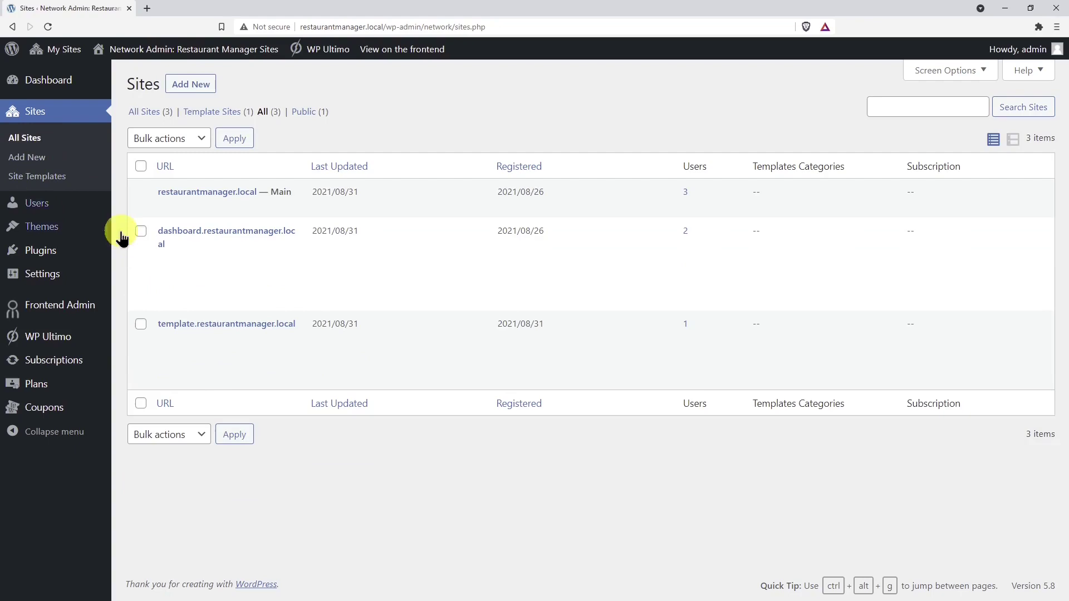
left_click(209, 338)
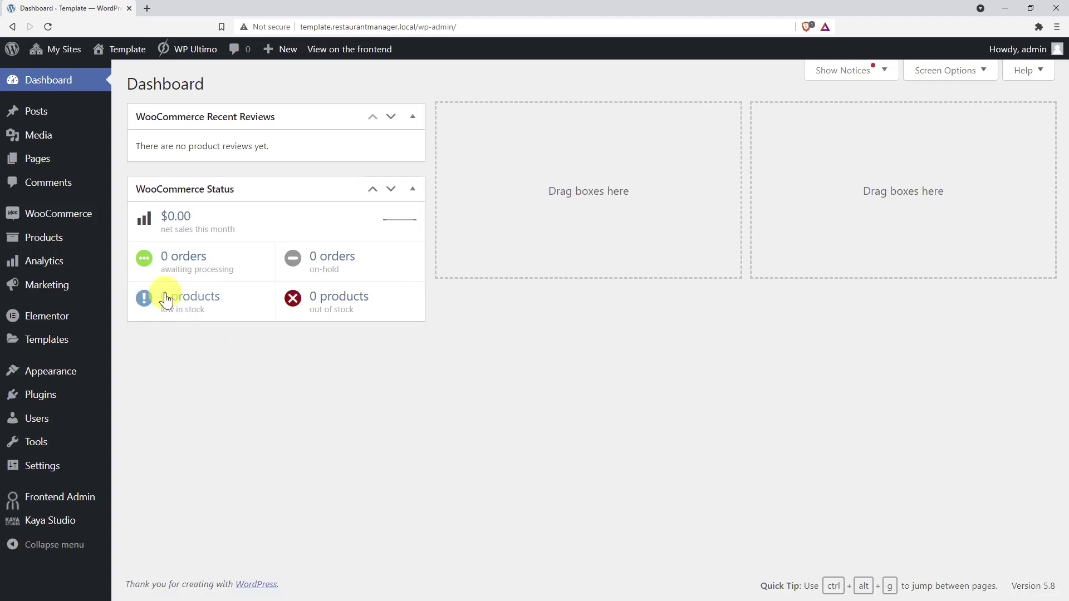
- Bulk-trash every page except Cart, Checkout and My account
left_click(39, 160)
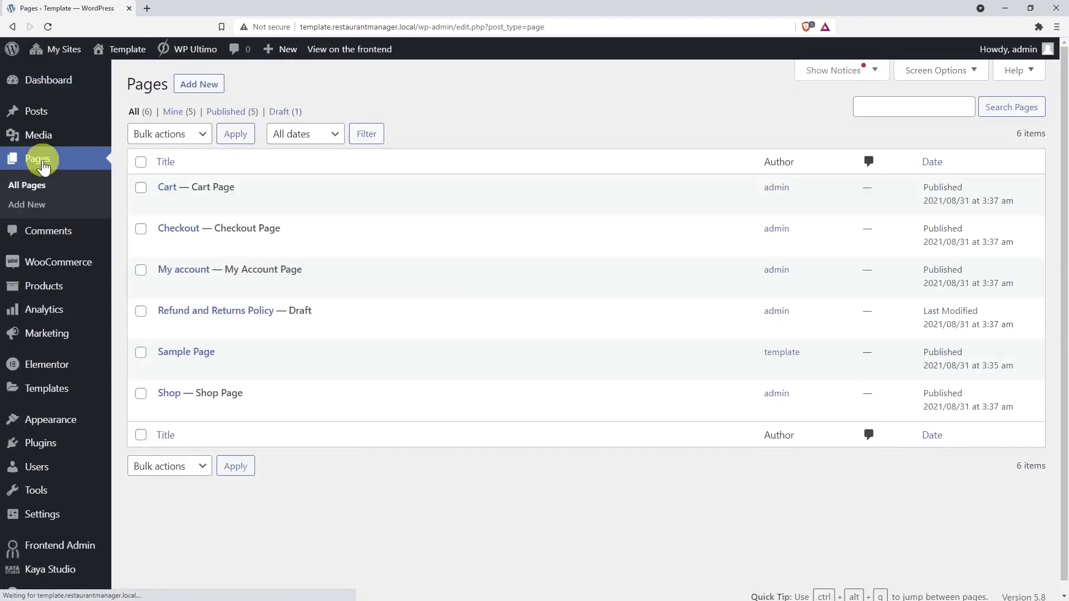
left_click(141, 162)
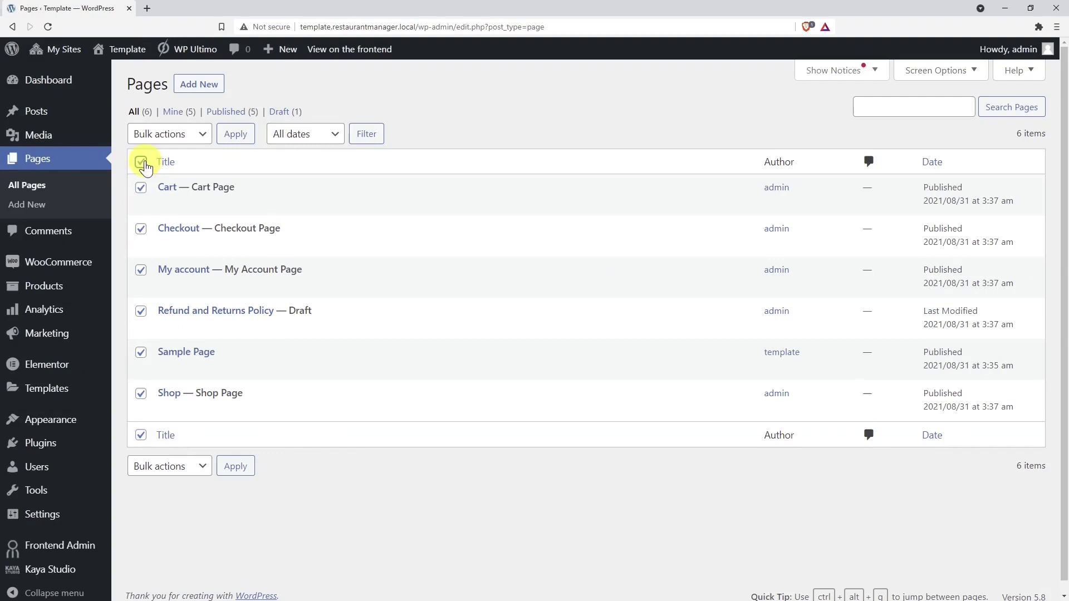
left_click(141, 189)
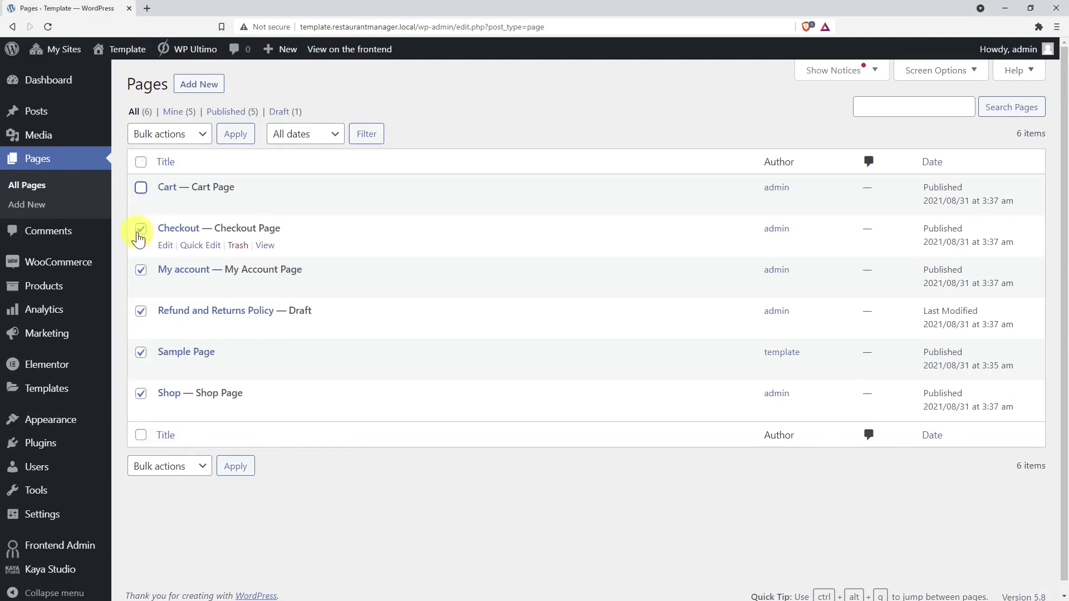
left_click(140, 229)
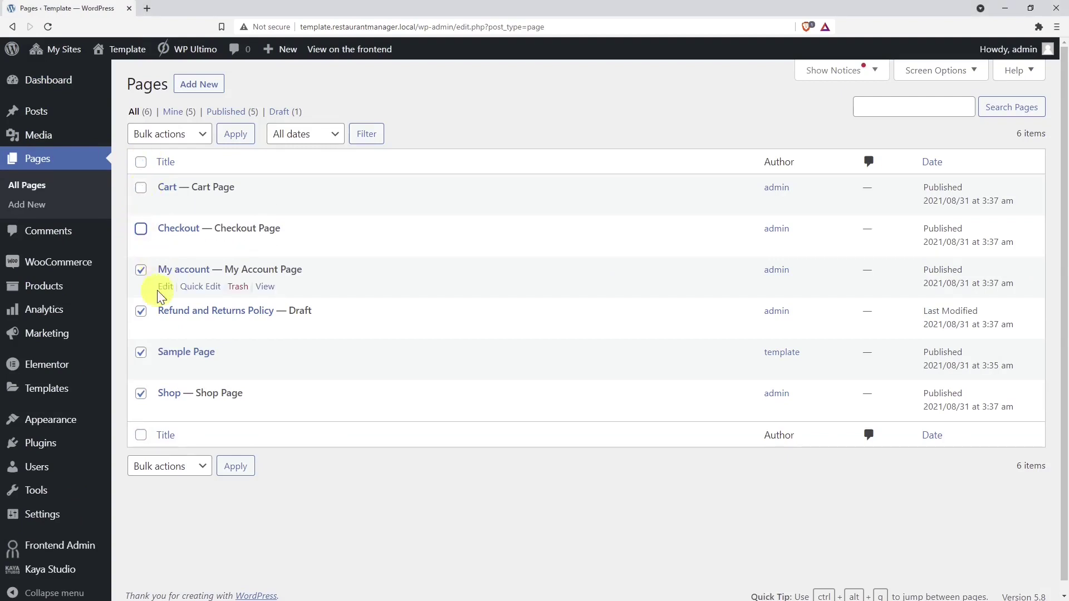
left_click(141, 271)
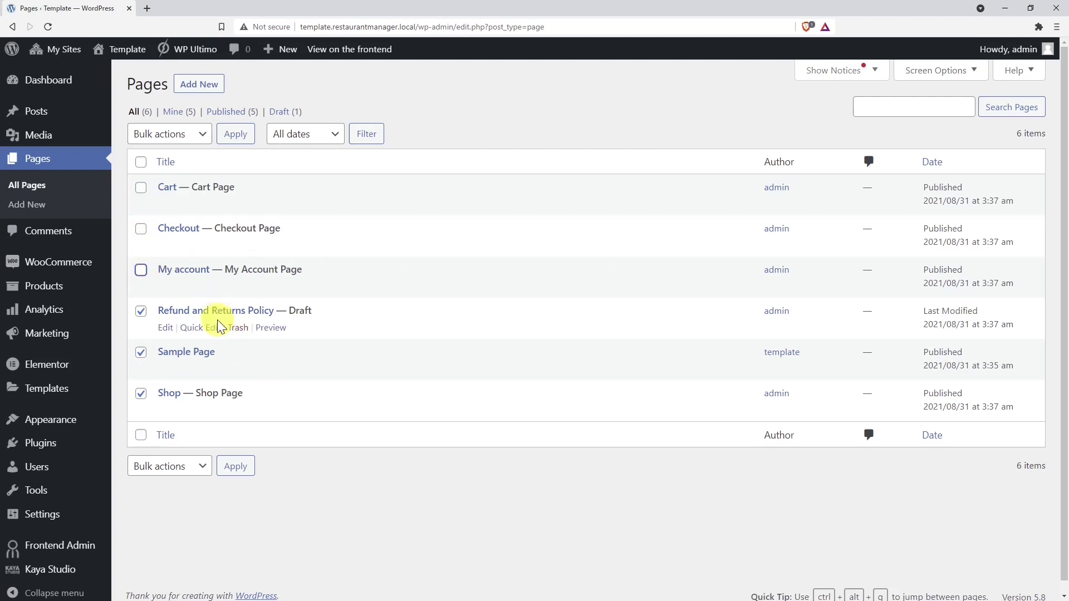
left_click(203, 134)
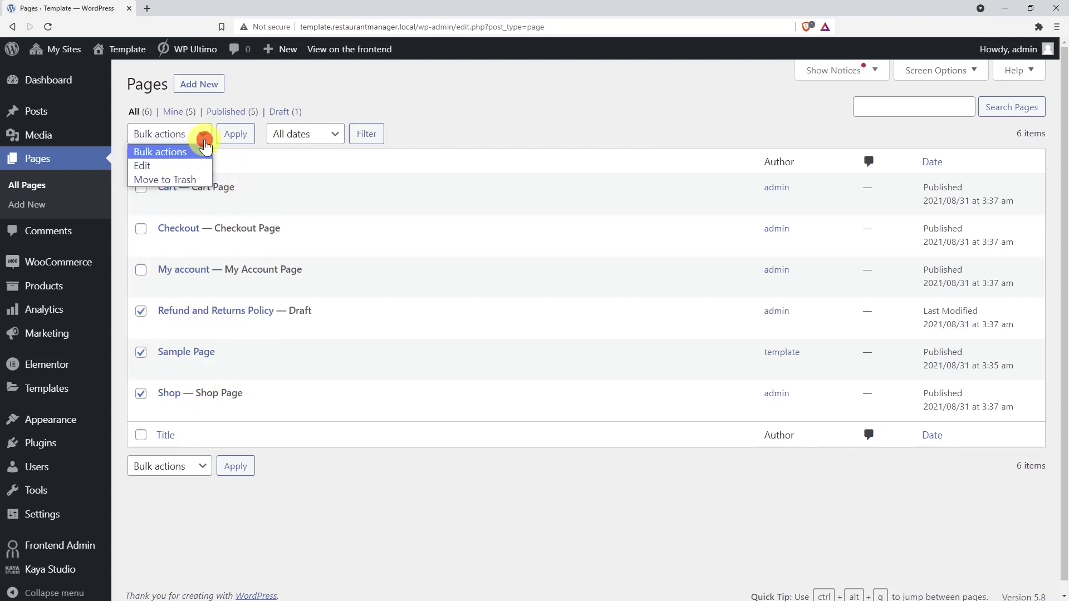
left_click(182, 176)
left_click(235, 135)
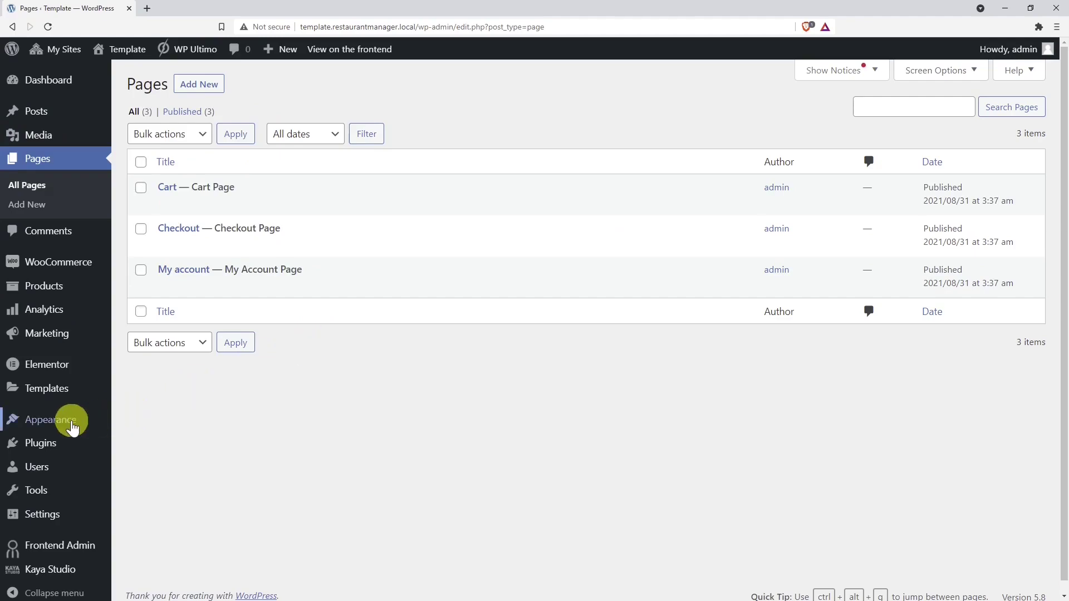
- Import restaurant-manager-template-site-kadence-settings.dat in the Kadence customizer's Export/Import panel
mouse_move(83, 425)
left_click(127, 429)
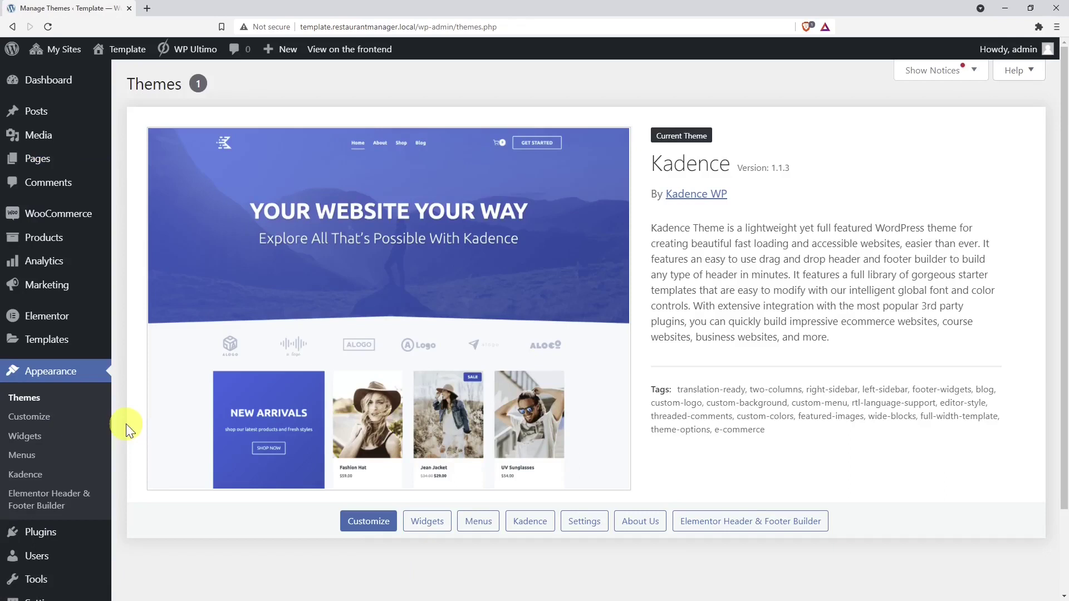
left_click(54, 418)
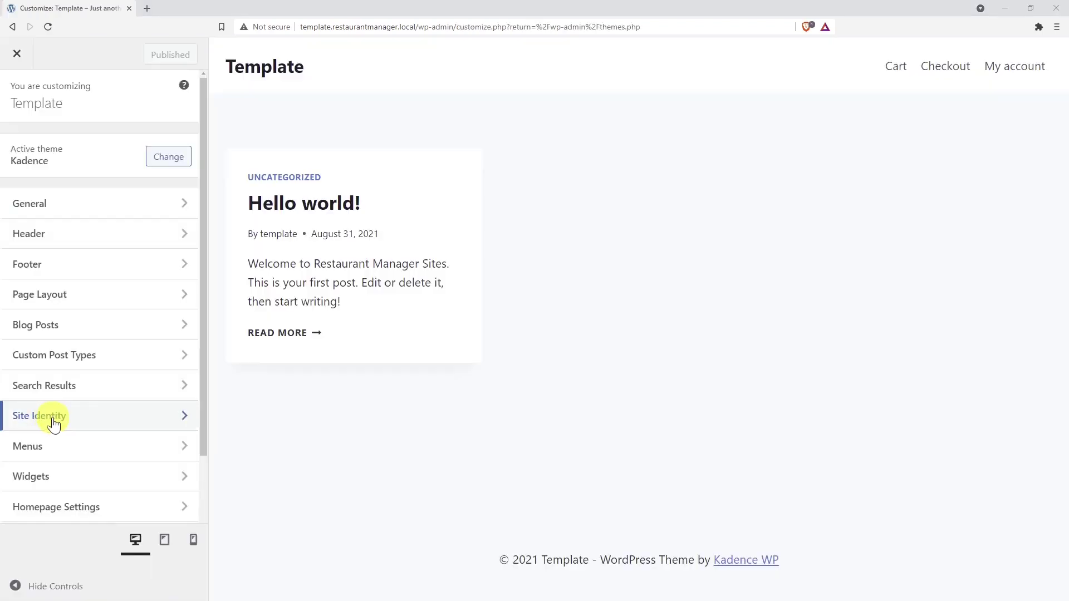
scroll(53, 423, "down", 3)
left_click(87, 521)
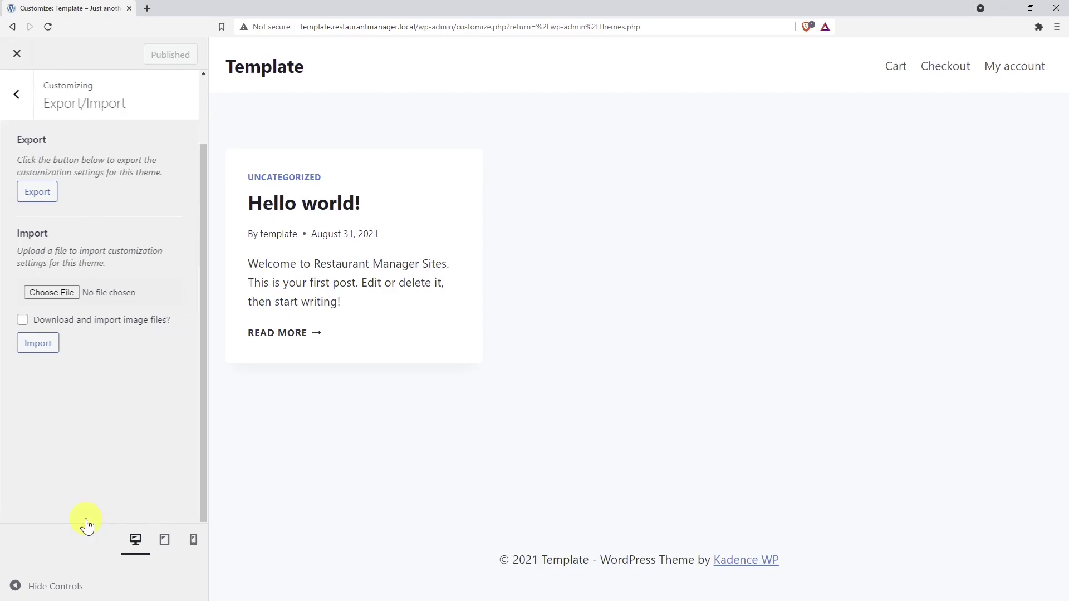
left_click(45, 292)
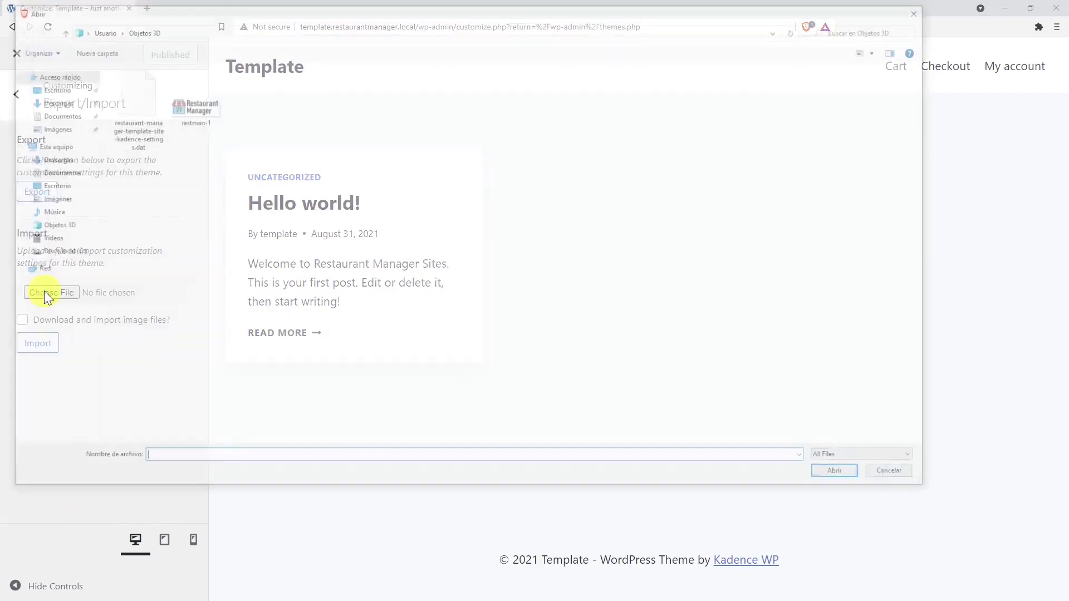
left_click(132, 107)
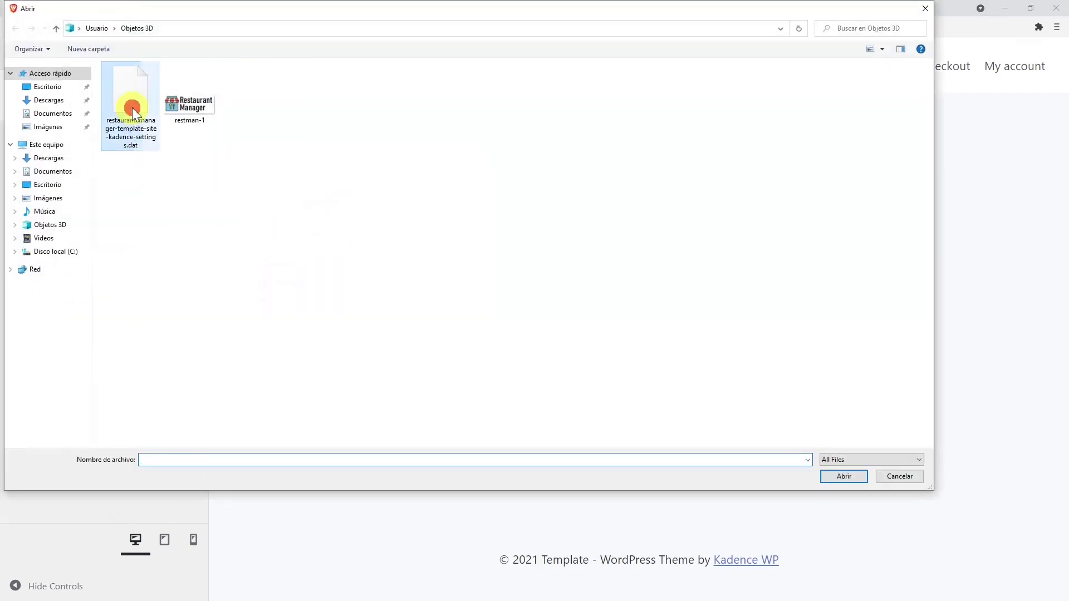
left_click(843, 474)
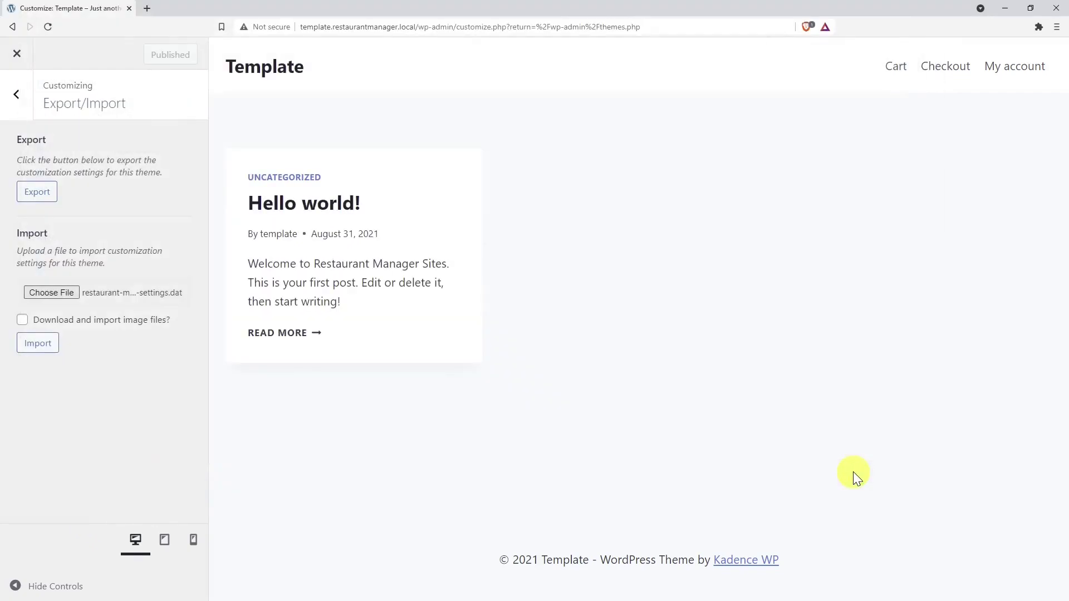
left_click(44, 344)
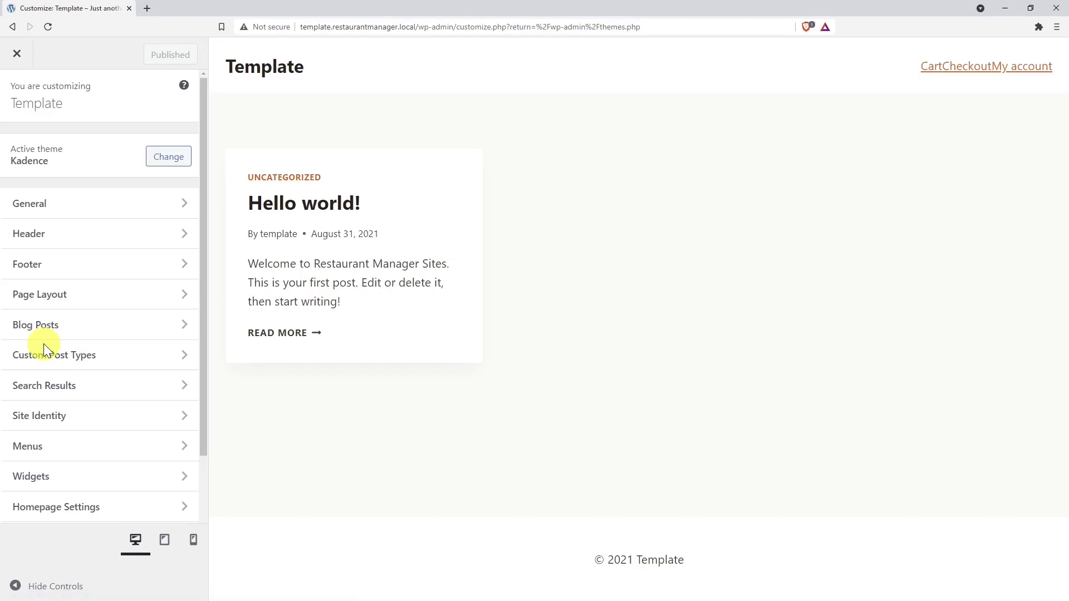
- Choose the orange, red and olive preset palette under Customizer Colors and publish
left_click(139, 203)
left_click(115, 205)
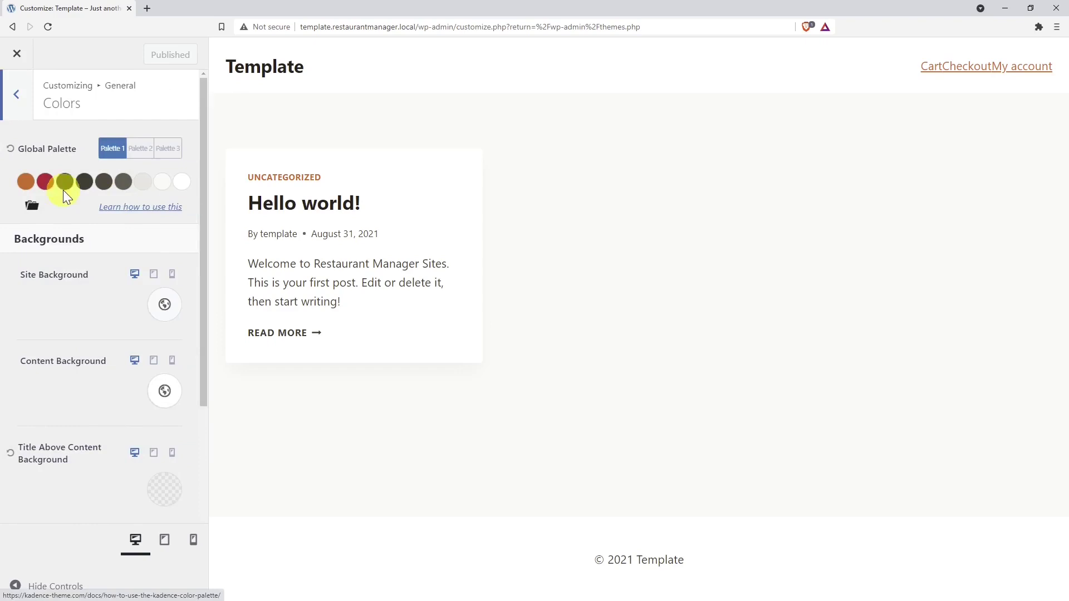
left_click(43, 210)
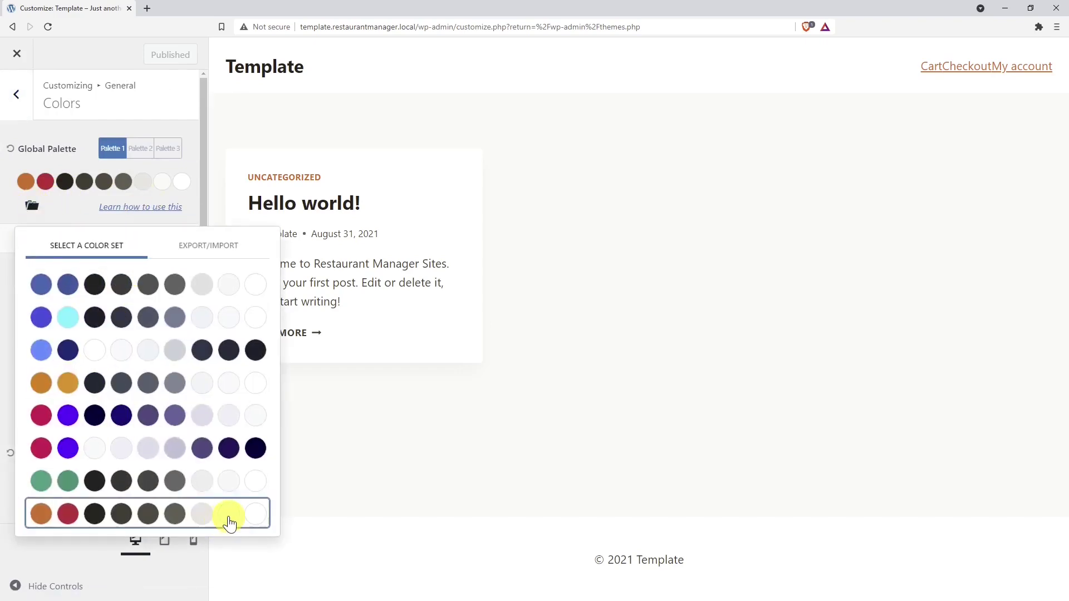
left_click(234, 487)
left_click(198, 445)
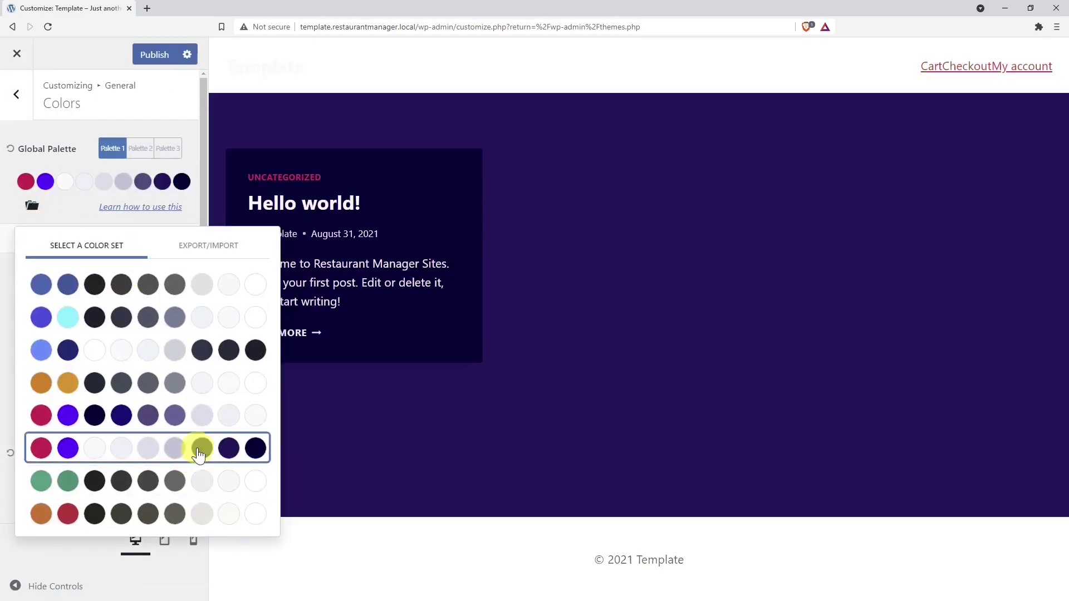
left_click(233, 415)
left_click(236, 389)
left_click(225, 512)
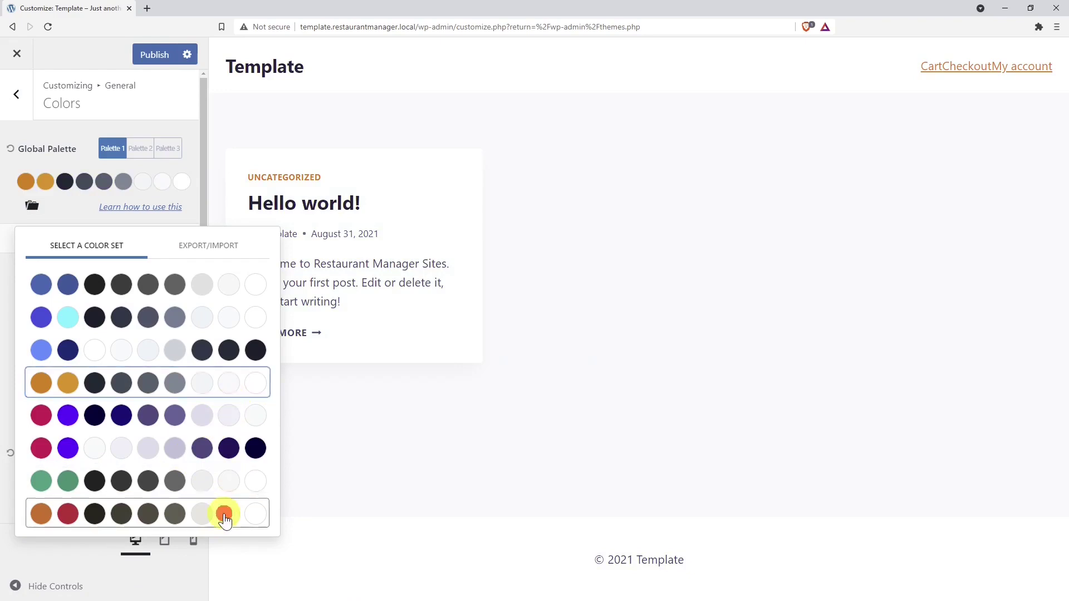
left_click(68, 203)
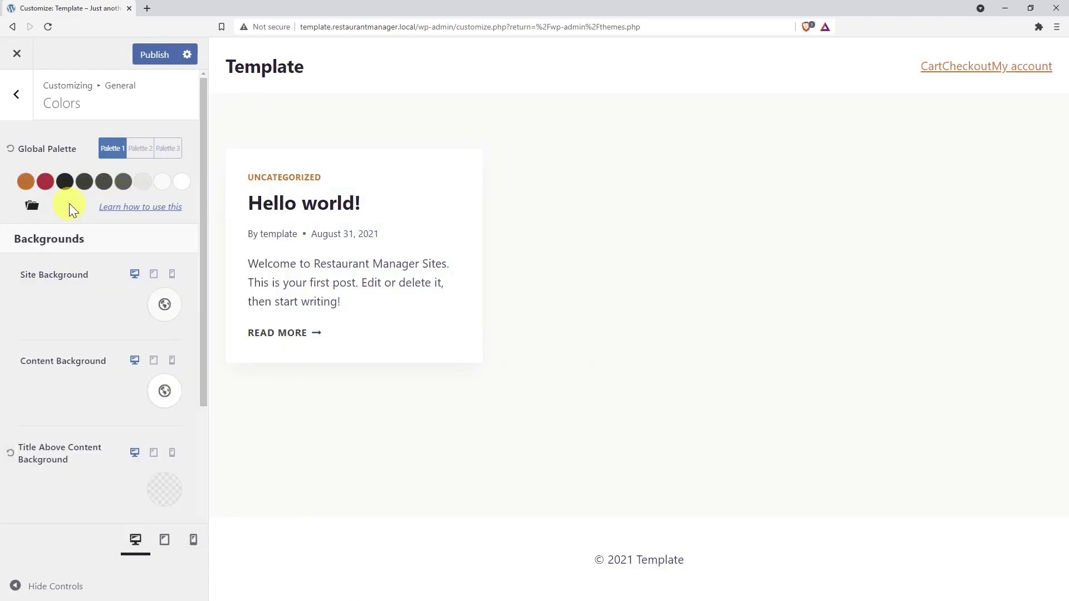
left_click(145, 66)
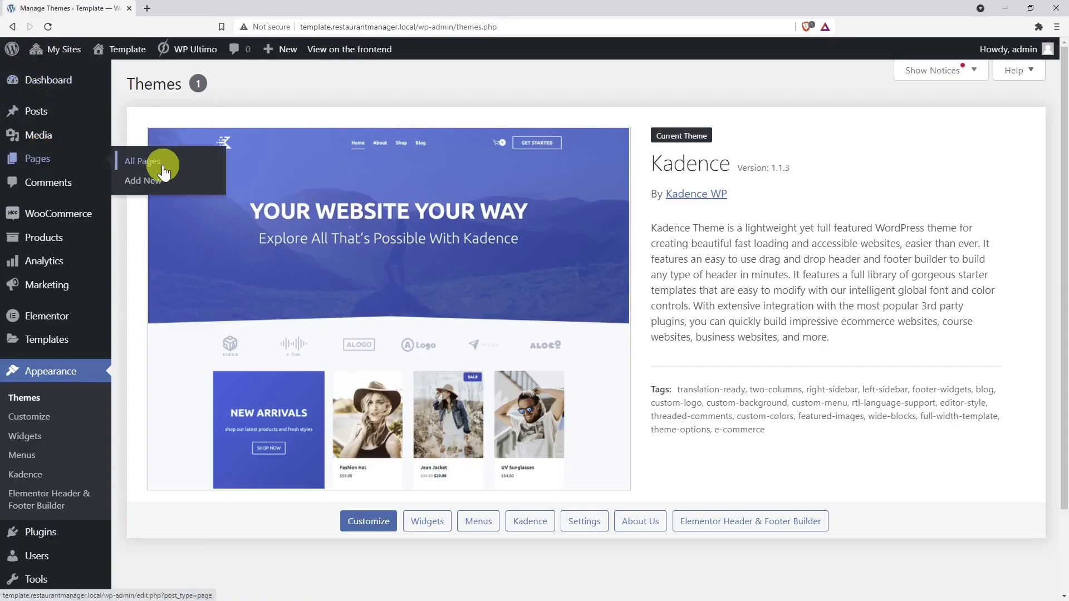
- Create a page titled 'Menu Style 1' with the ex_wf_grid shortcode pasted as plain text
left_click(162, 167)
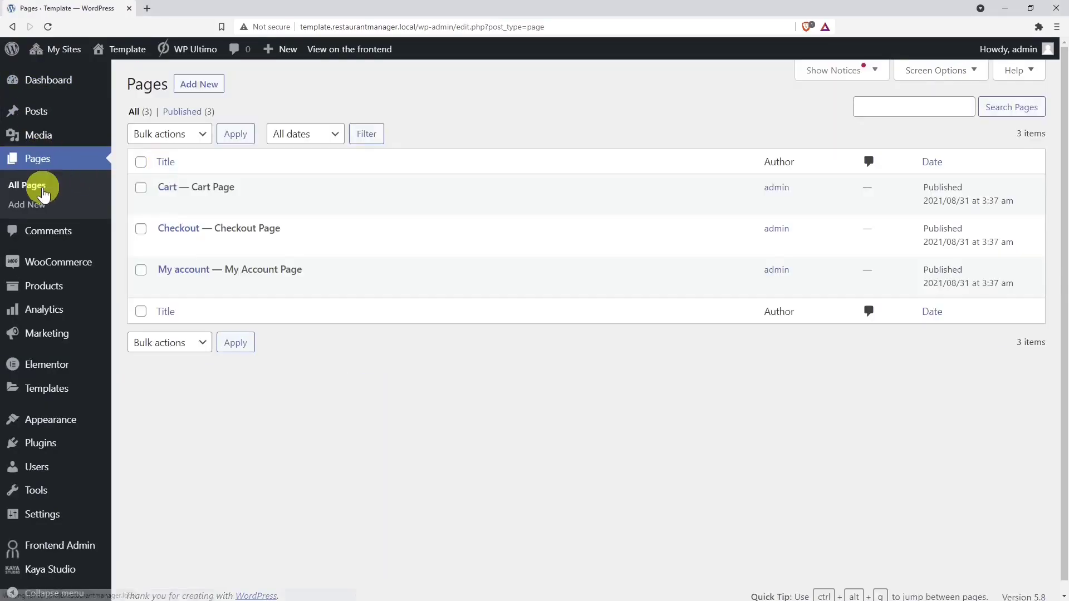
left_click(197, 92)
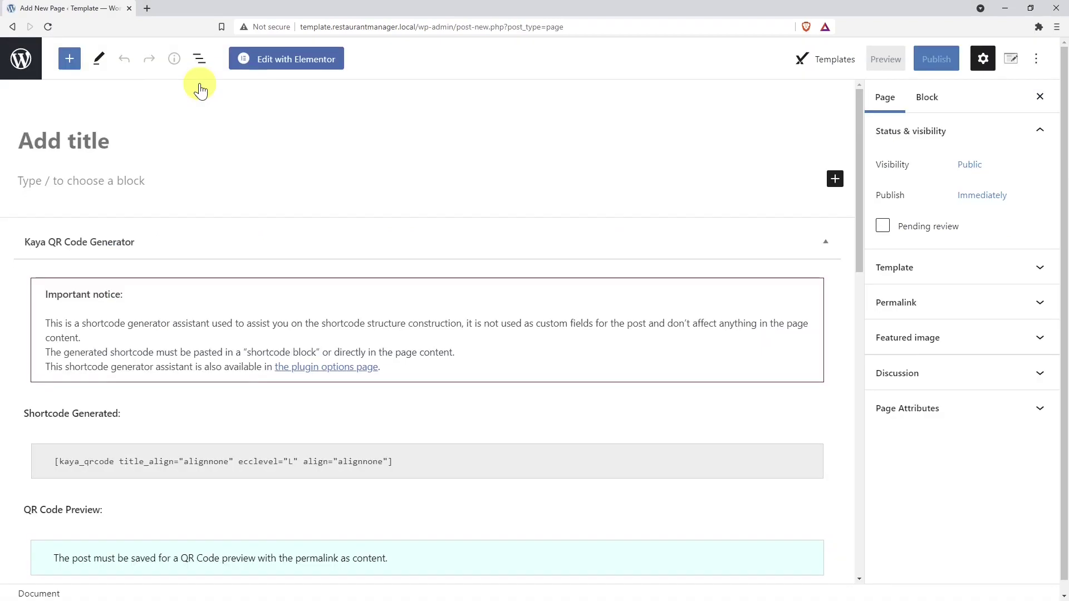
left_click(163, 142)
type("Menu S")
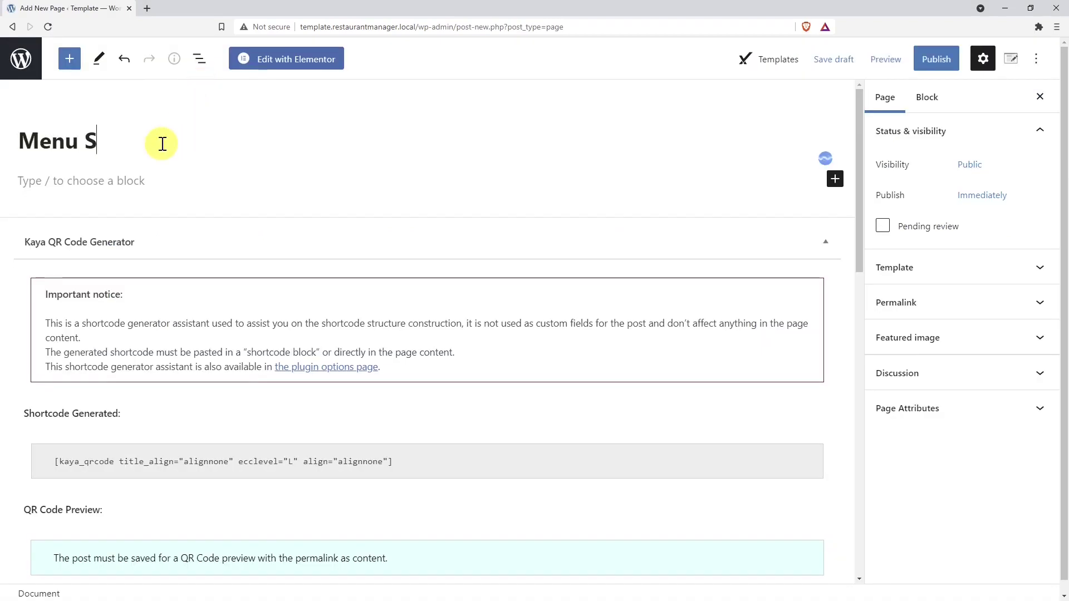
type("tyle 1")
right_click(162, 182)
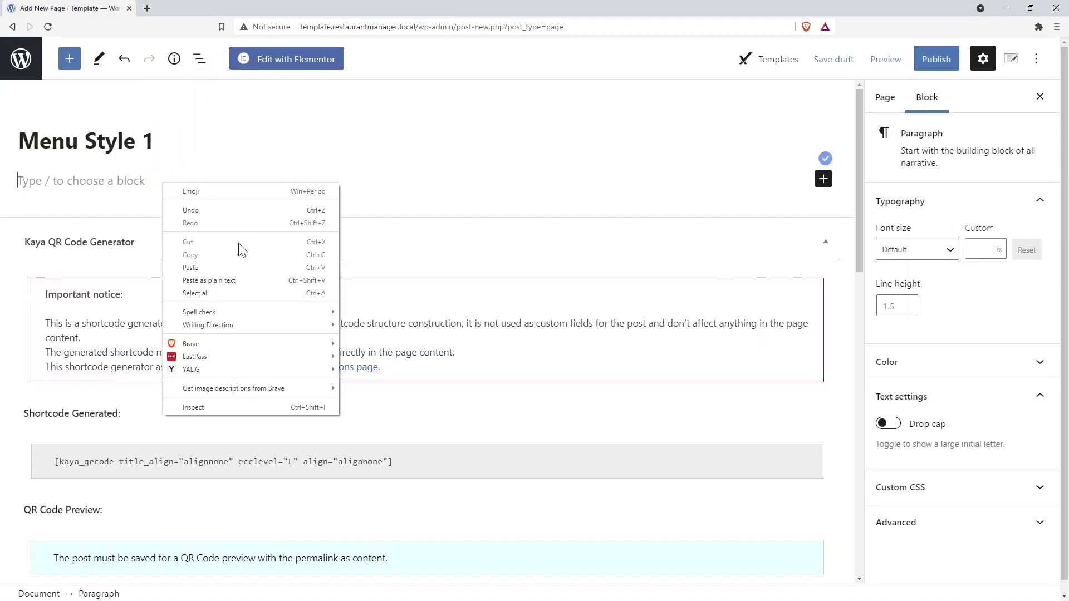
left_click(225, 275)
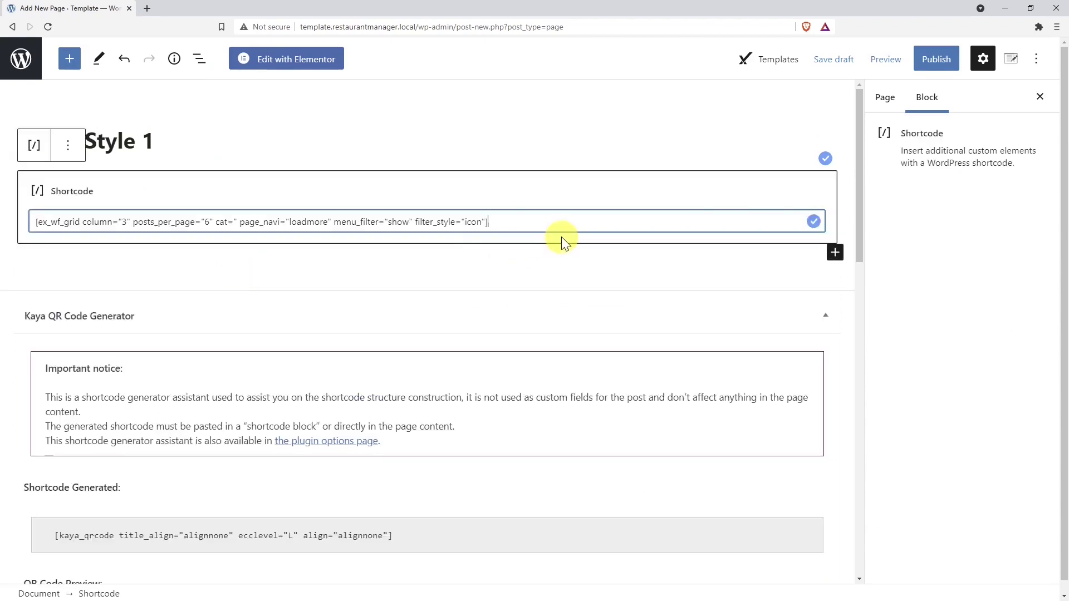
- Preview the Menu Style 1 page in a new tab, then publish it
left_click(887, 61)
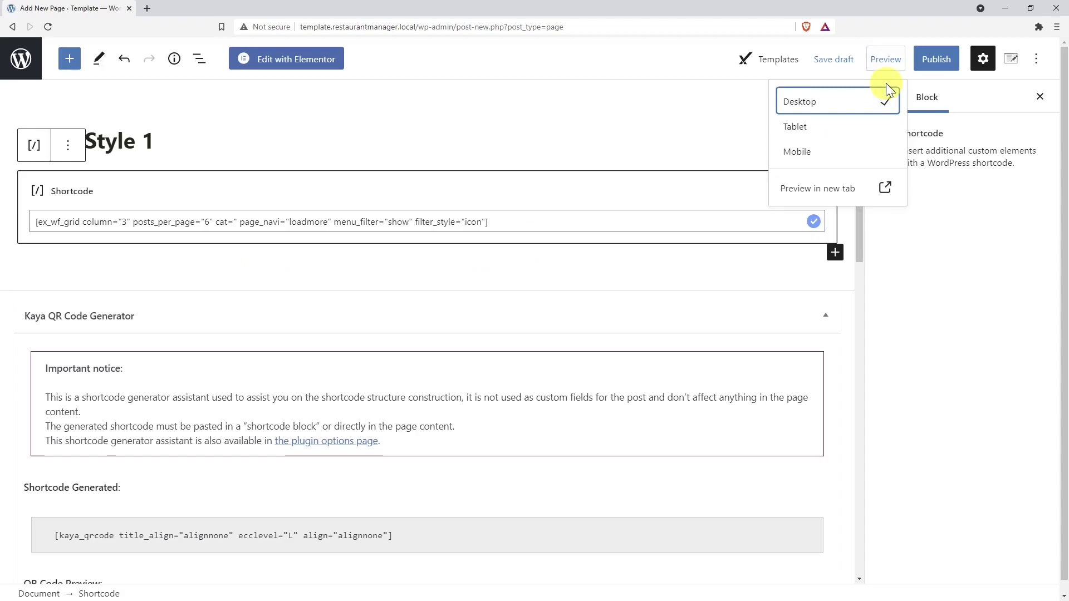
left_click(822, 196)
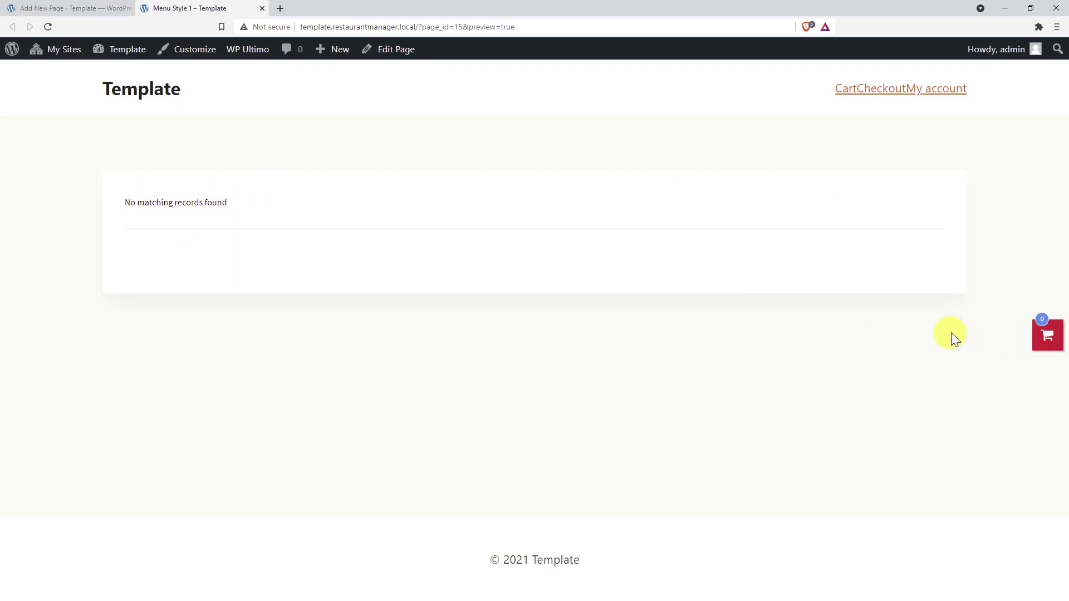
left_click(107, 8)
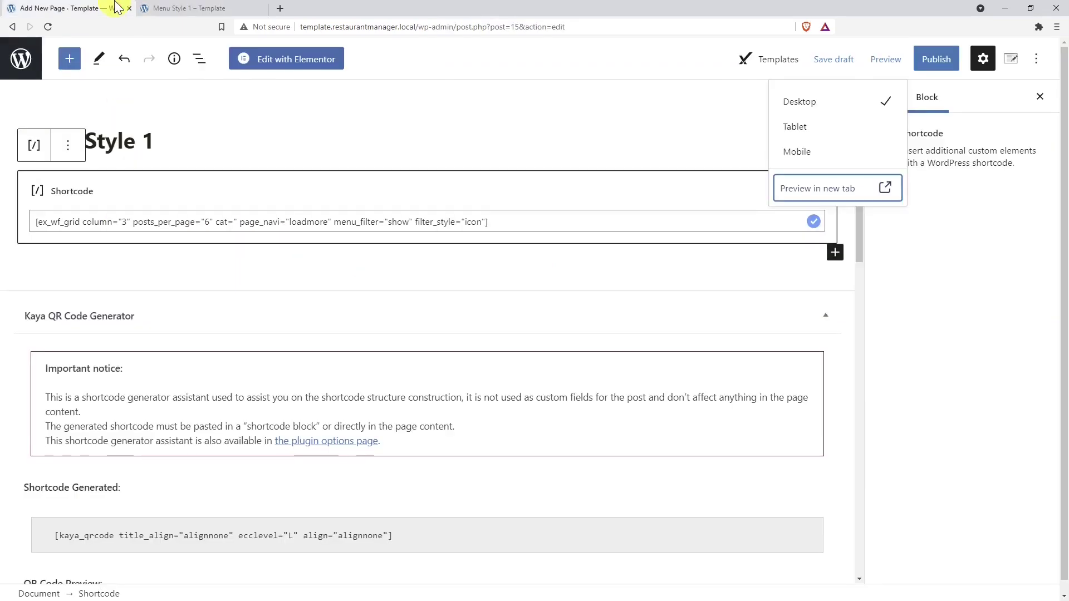
left_click(947, 69)
left_click(935, 63)
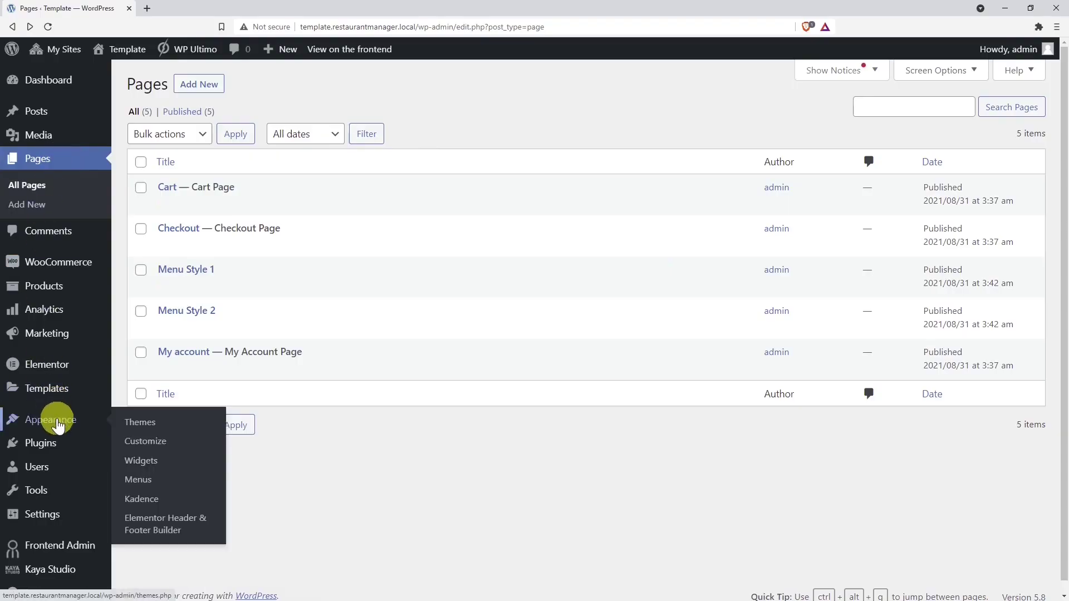
- Create a new navigation menu named 'Menu'
left_click(145, 479)
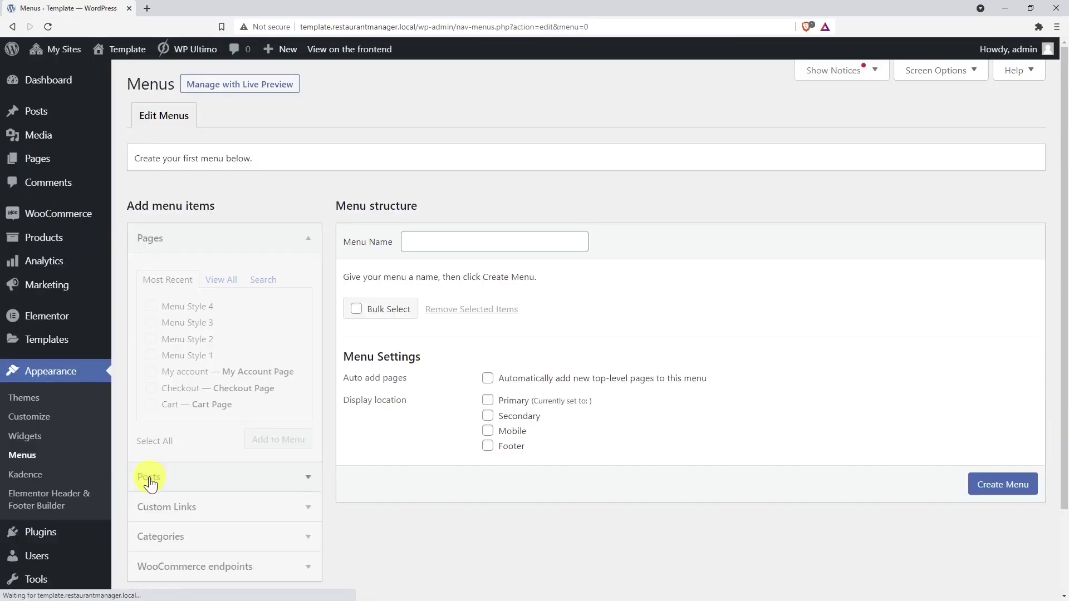
left_click(453, 249)
type("Menu")
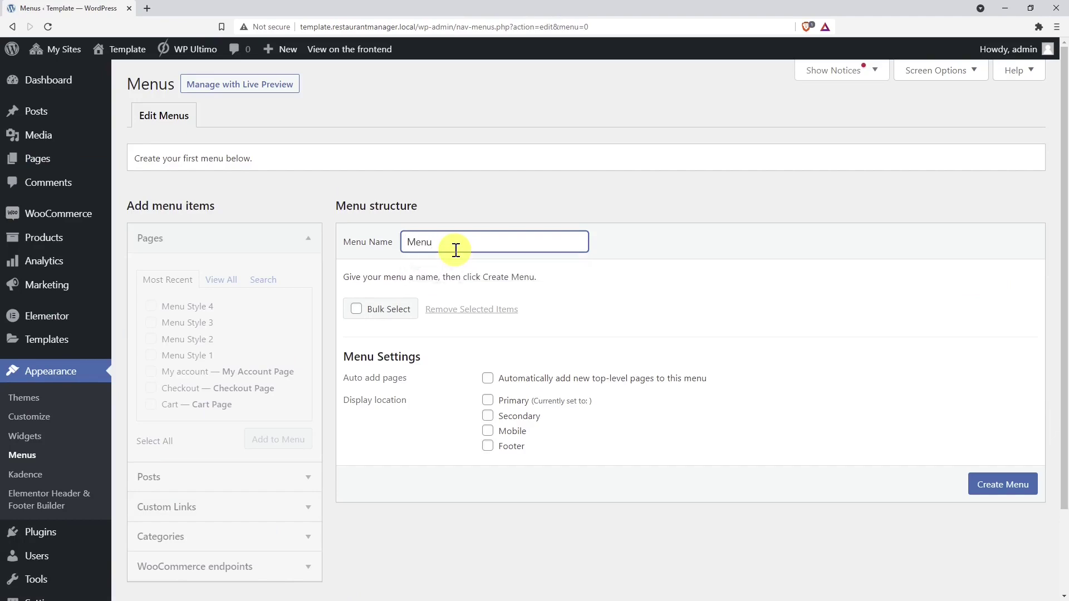
left_click(996, 484)
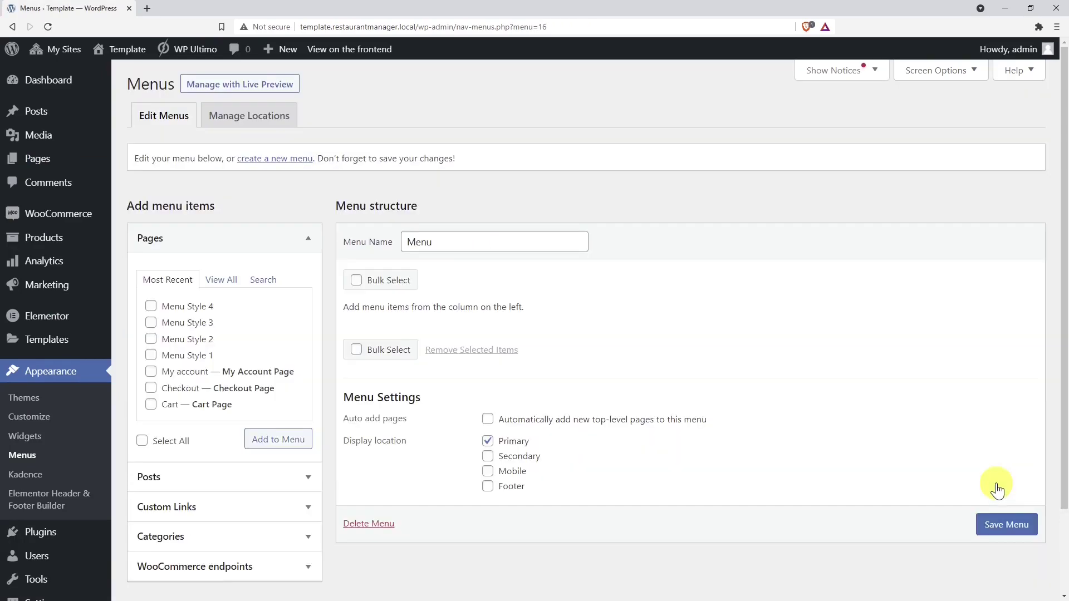
- Add the Home, Cart, Checkout and My account pages to the menu
scroll(390, 351, "down", 1)
left_click(222, 225)
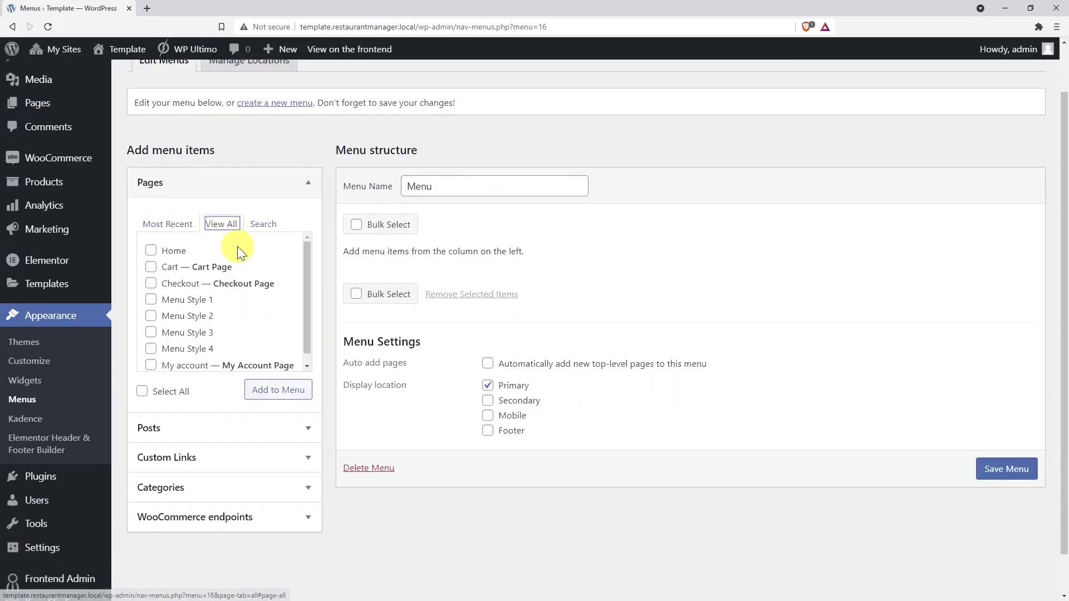
left_click(151, 250)
left_click(151, 268)
left_click(151, 284)
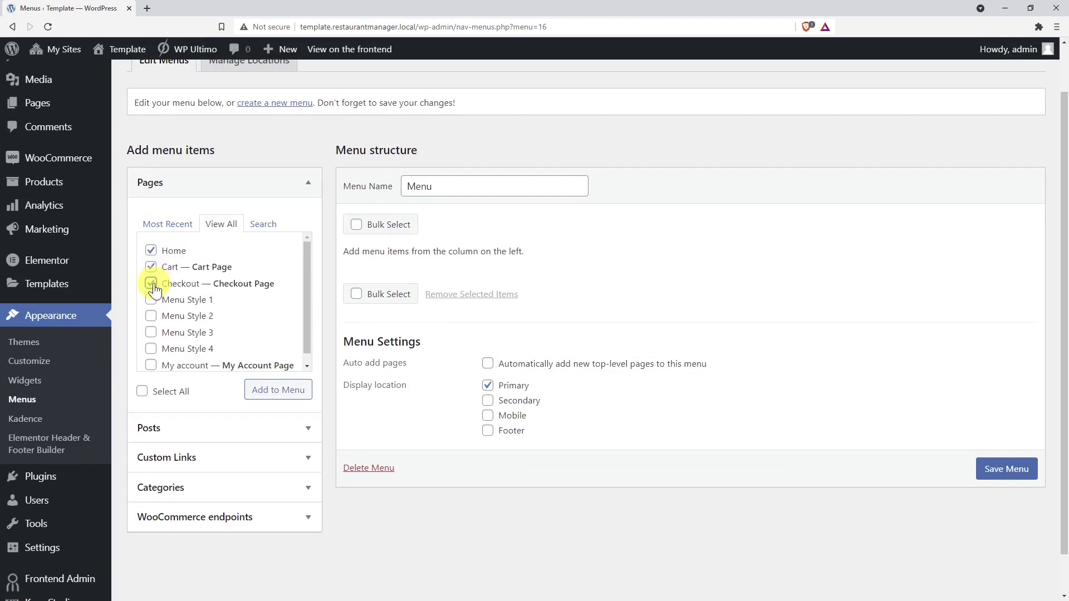
scroll(159, 312, "down", 1)
left_click(151, 356)
left_click(299, 392)
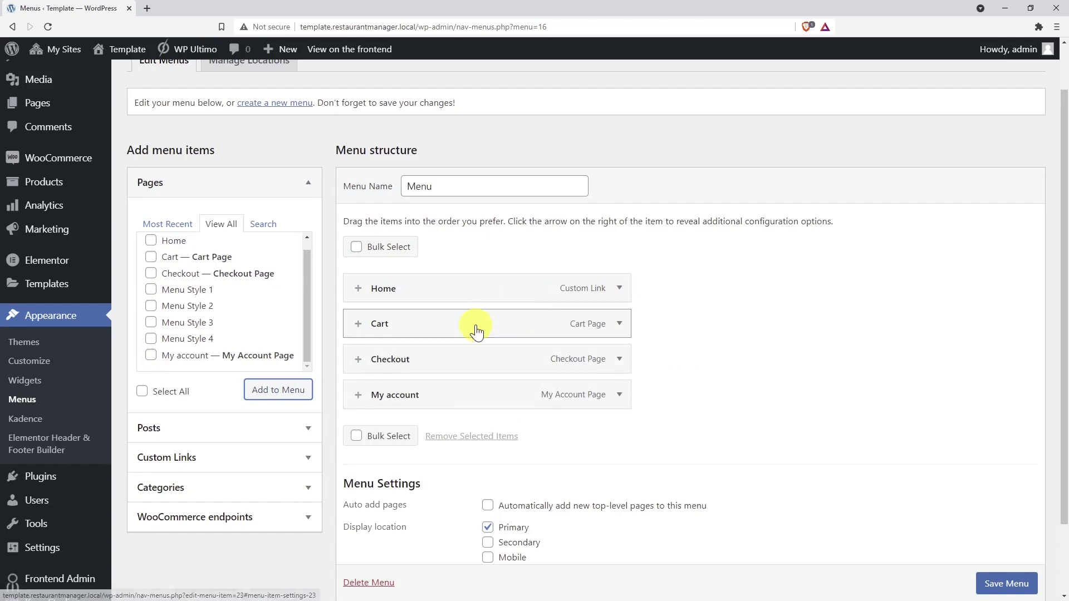
- Relabel the Home item as 'Menu' and bring up its Dashicons icon choices
left_click(620, 288)
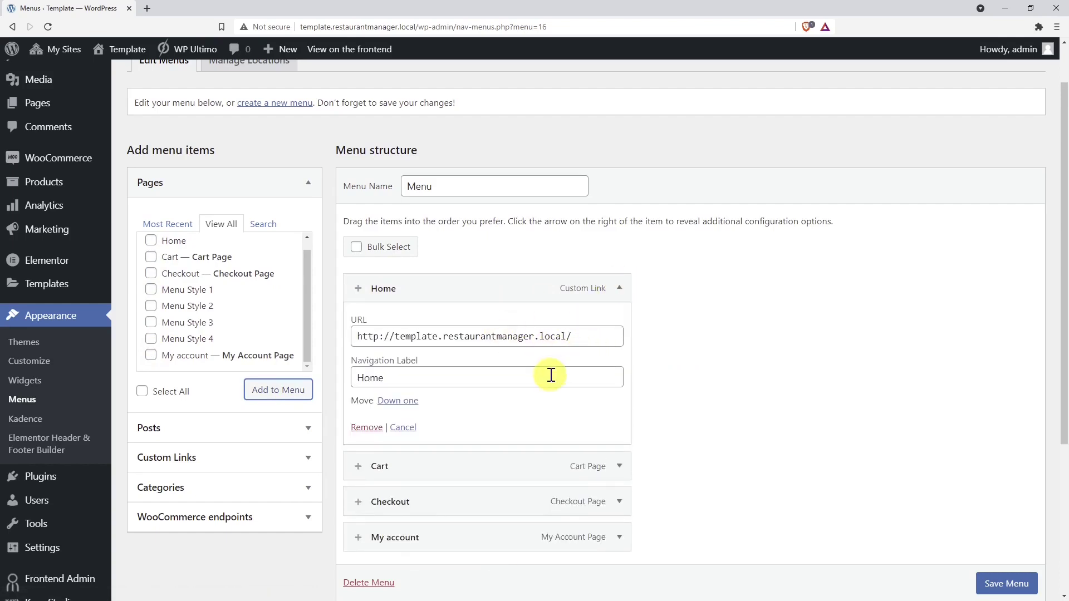
double_click(551, 375)
type("Menu")
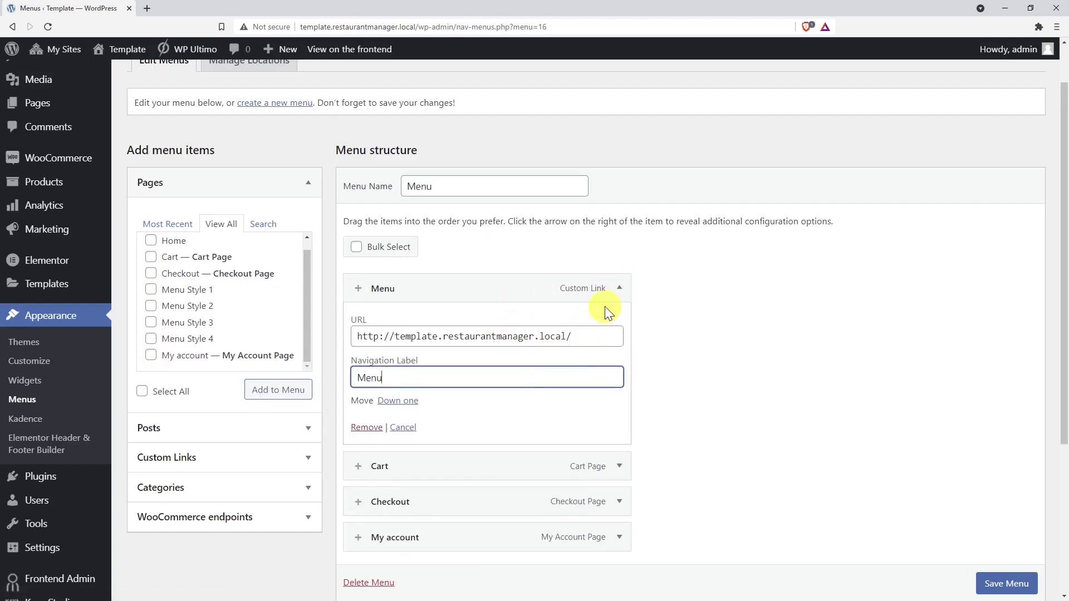
left_click(618, 290)
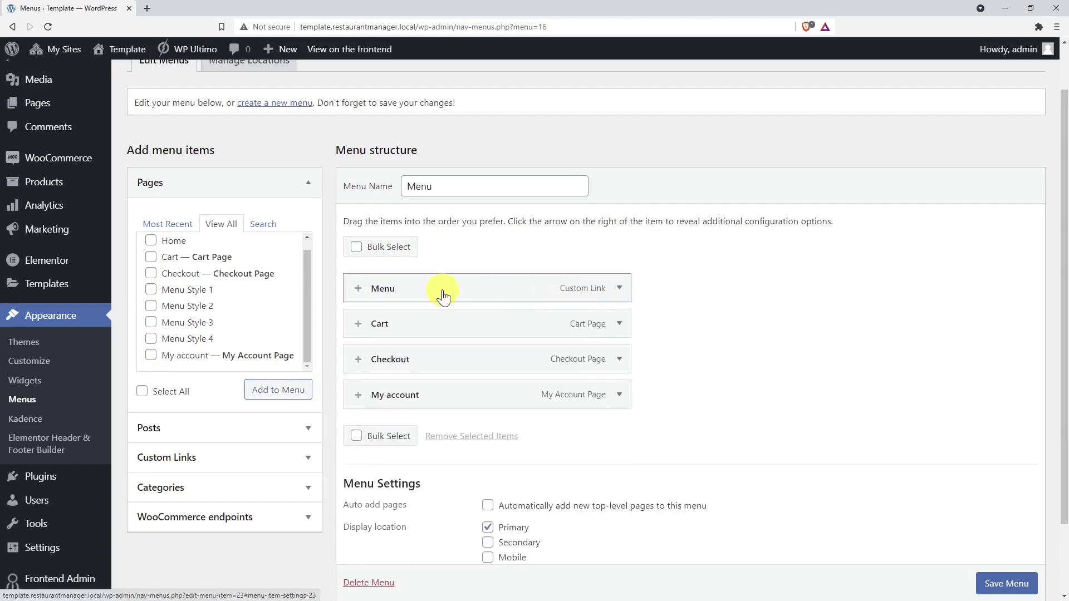
left_click(359, 289)
scroll(361, 289, "down", 20)
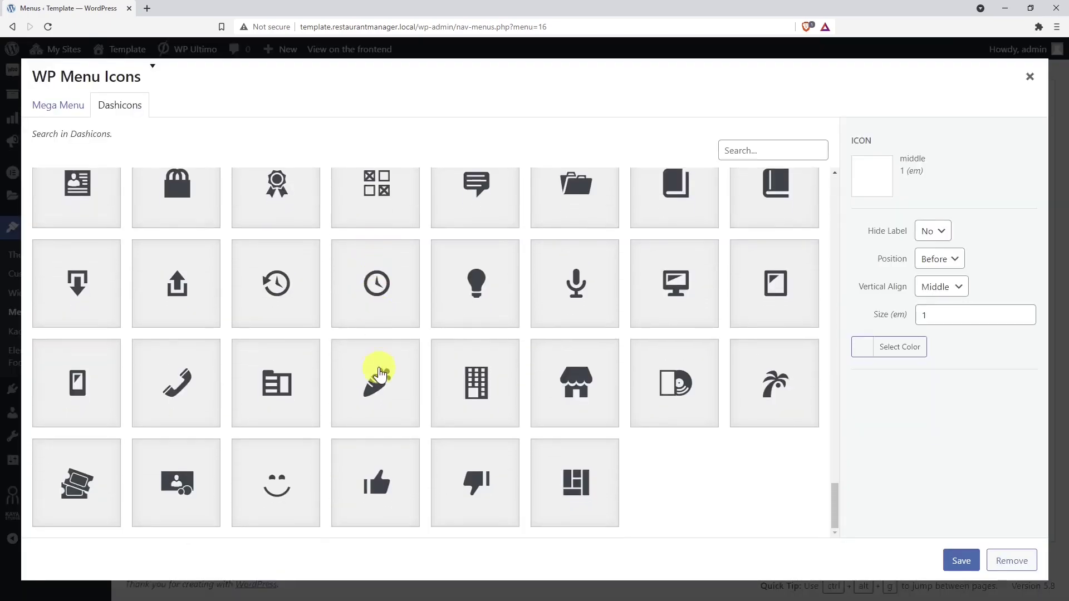
- Give the Menu item the carrot icon and save the menu
left_click(377, 377)
left_click(971, 562)
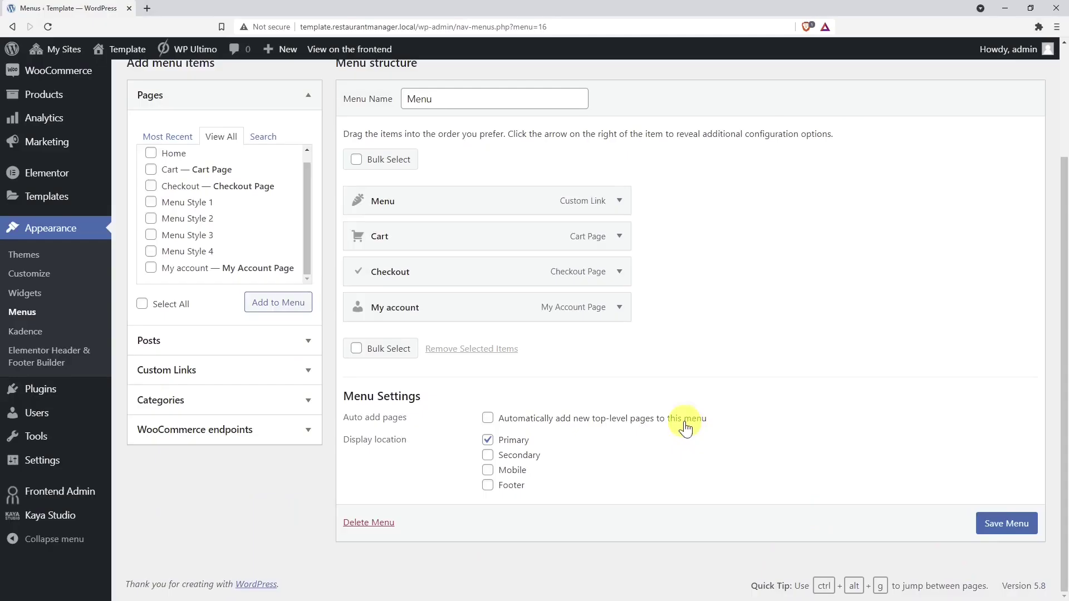
left_click(996, 525)
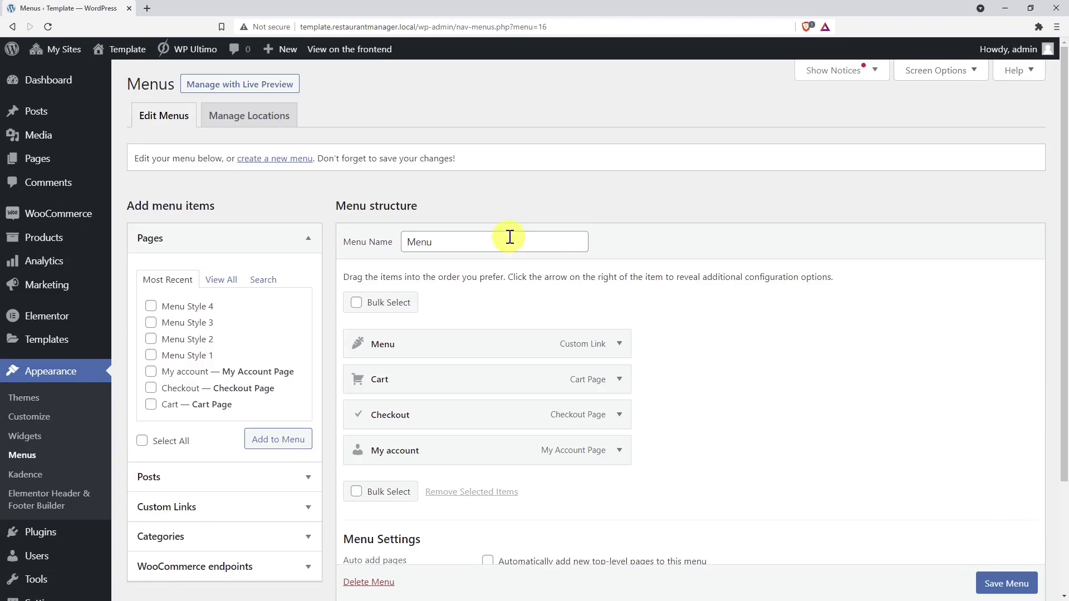
- Open the live Template site in a new browser tab
mouse_move(117, 49)
right_click(123, 75)
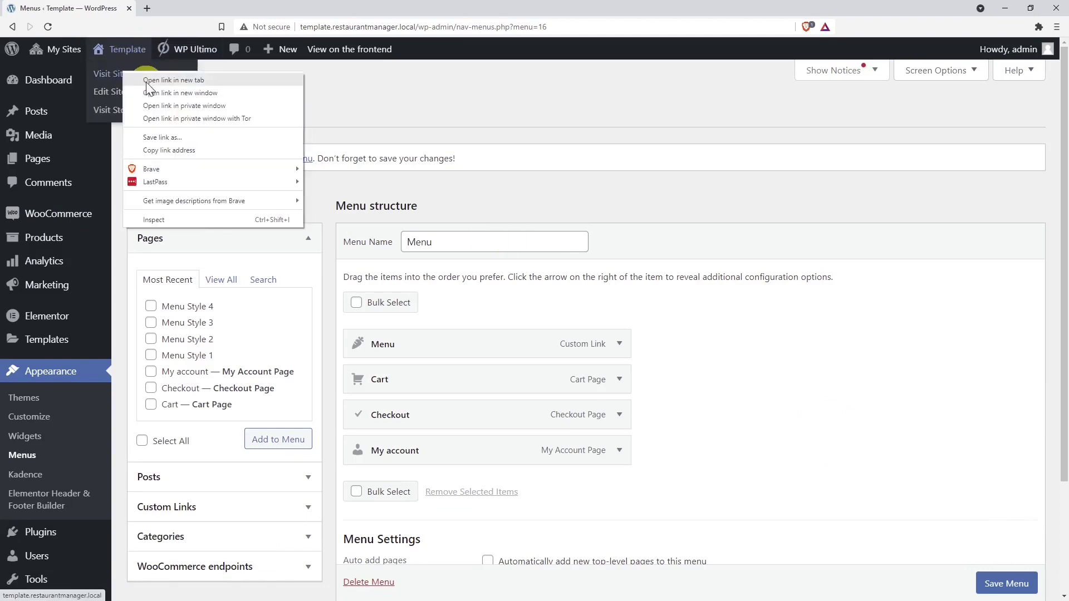
left_click(144, 80)
left_click(192, 8)
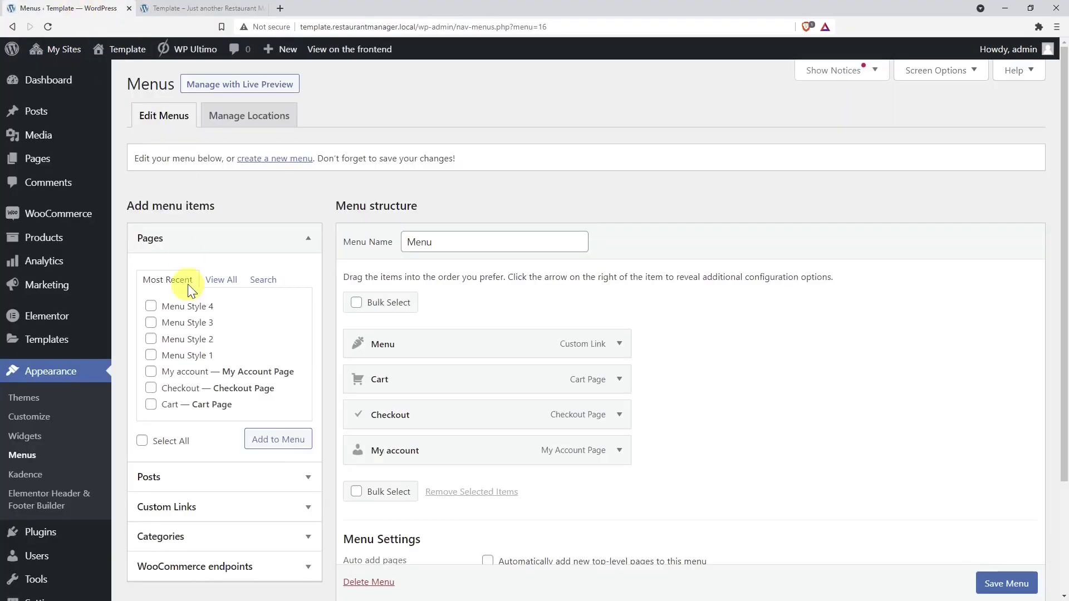
- Set a static homepage of Menu Style 1 in Reading settings and view it on the front end
scroll(167, 415, "down", 3)
mouse_move(56, 504)
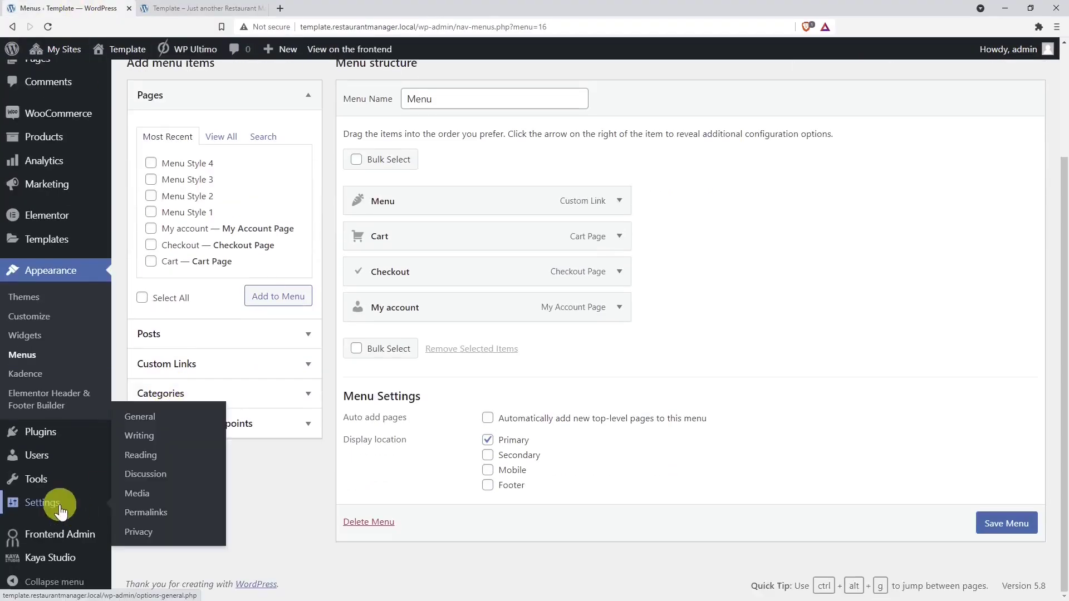
left_click(141, 456)
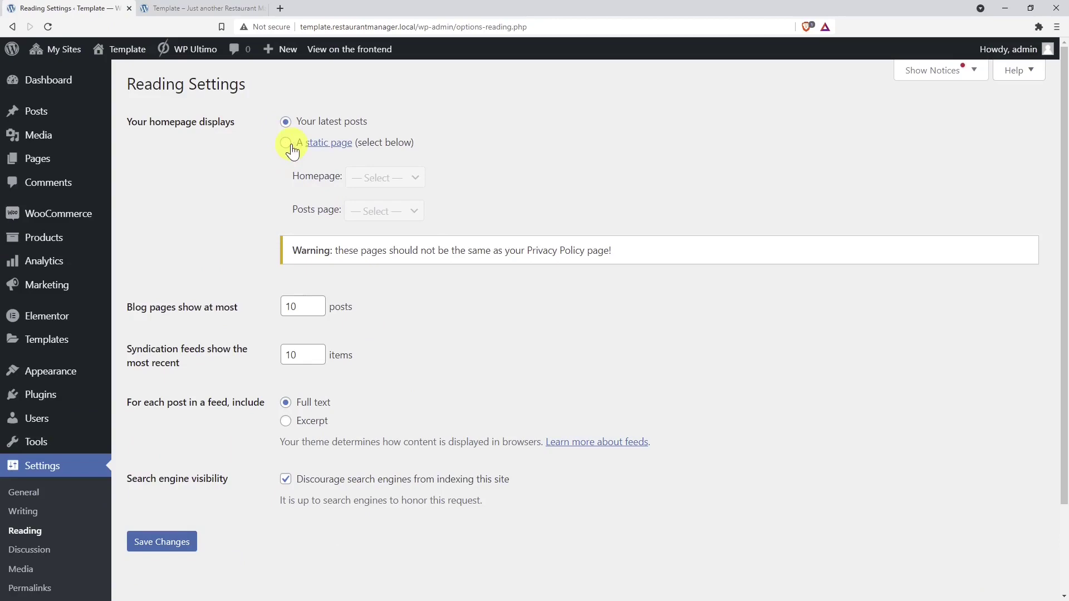
left_click(286, 143)
left_click(406, 177)
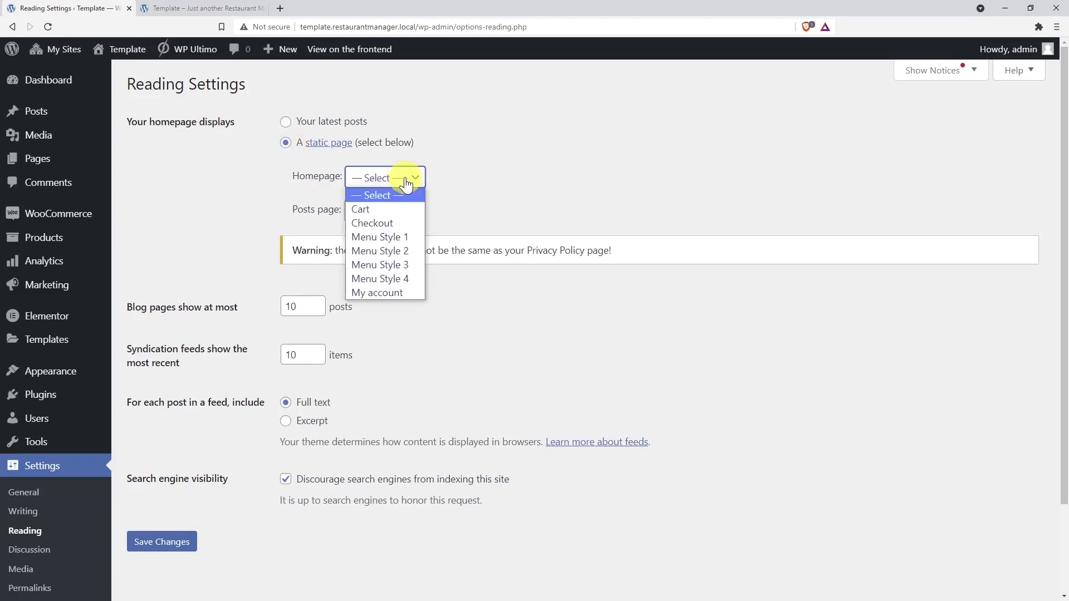
left_click(413, 242)
left_click(191, 541)
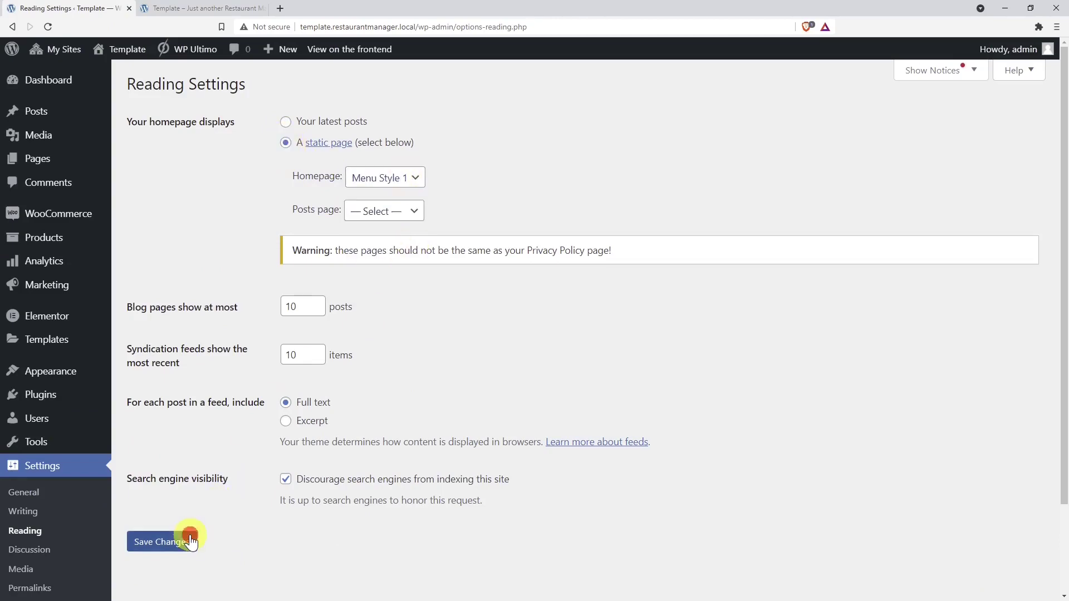
left_click(222, 7)
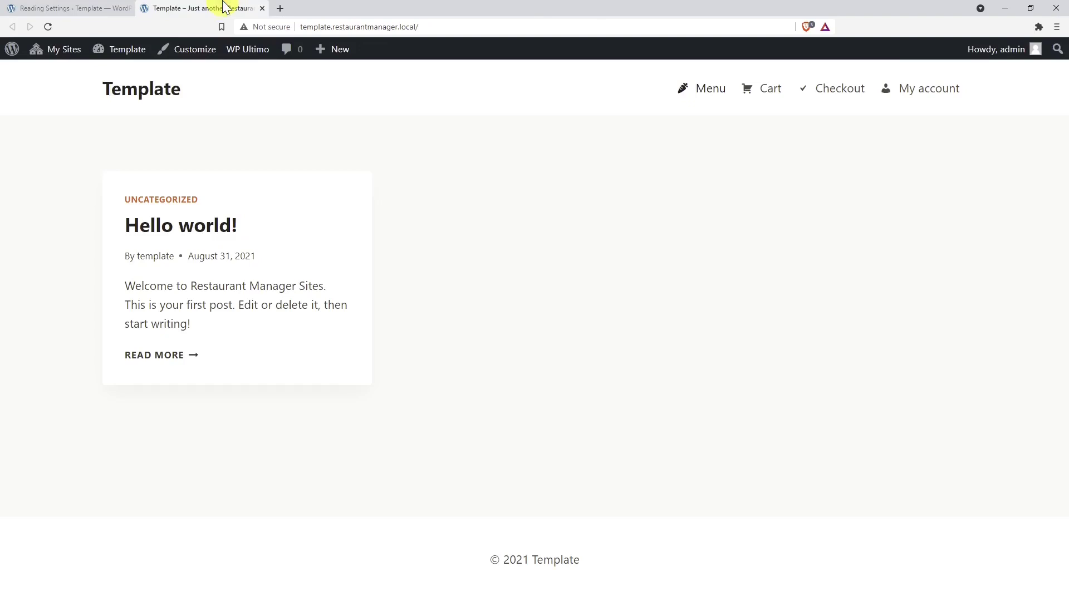
left_click(689, 98)
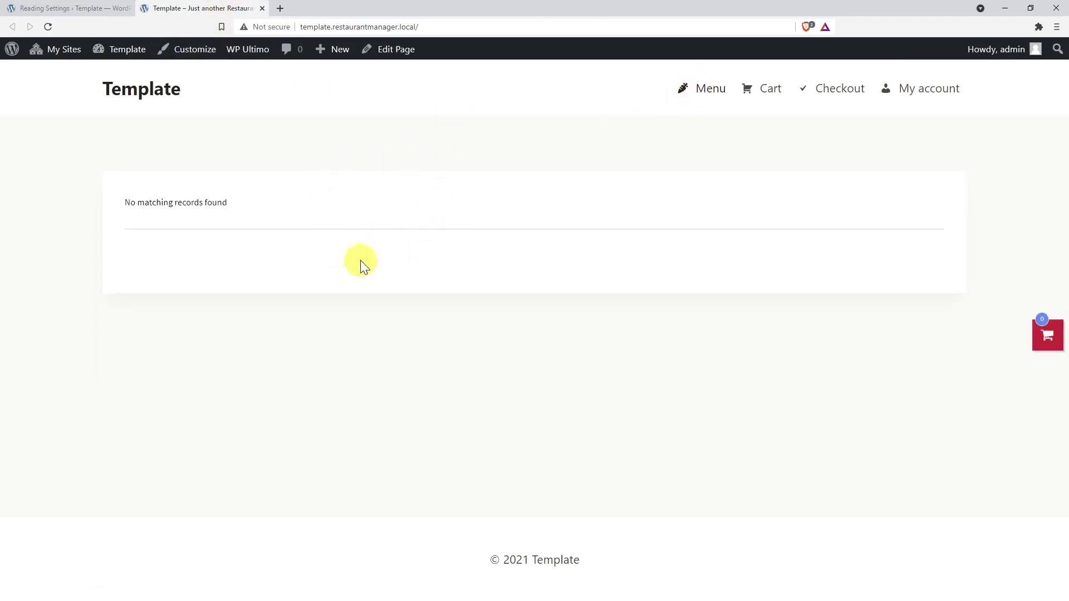
- Switch the static homepage to Menu Style 2, save, and reload the front end
left_click(72, 8)
left_click(369, 178)
left_click(388, 253)
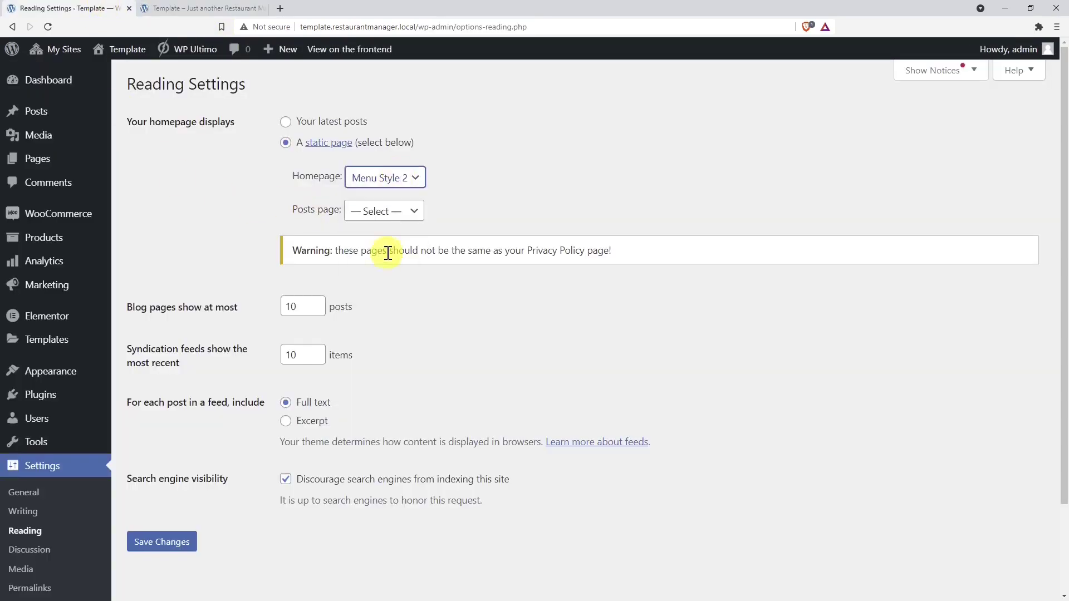
left_click(170, 548)
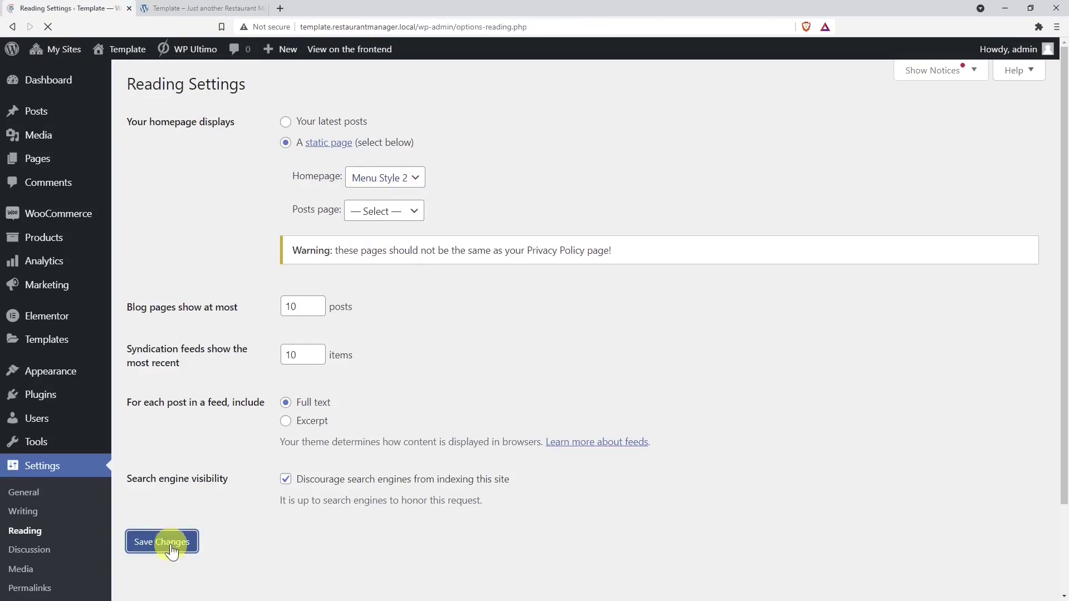
left_click(215, 7)
left_click(711, 95)
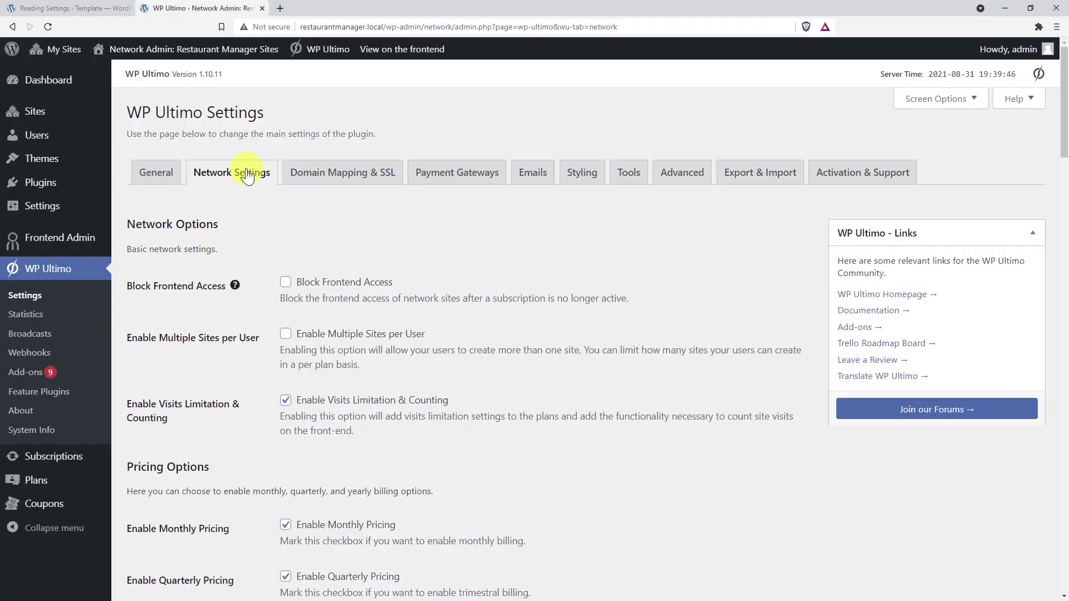
- Tick (#10) Template under Allowed Templates in WP Ultimo's Site Templates and save
scroll(439, 365, "down", 10)
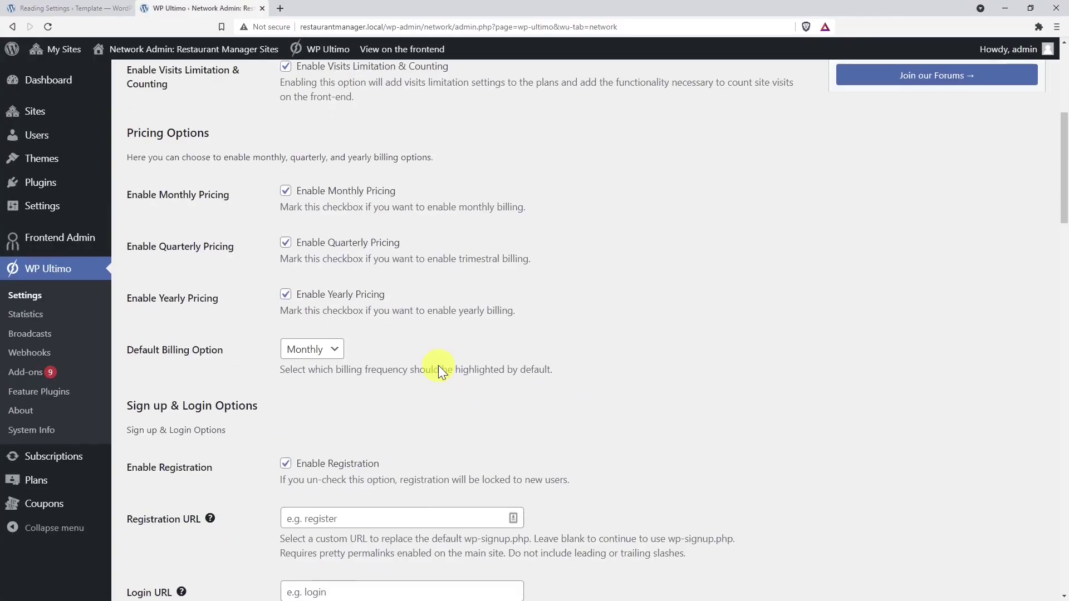
scroll(447, 312, "down", 8)
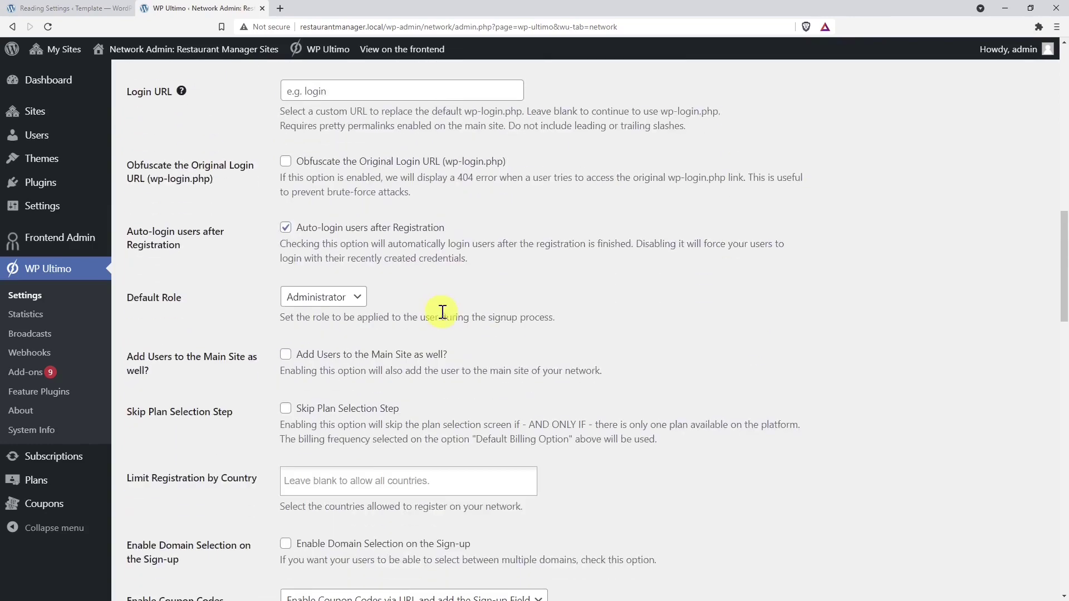
scroll(460, 304, "down", 7)
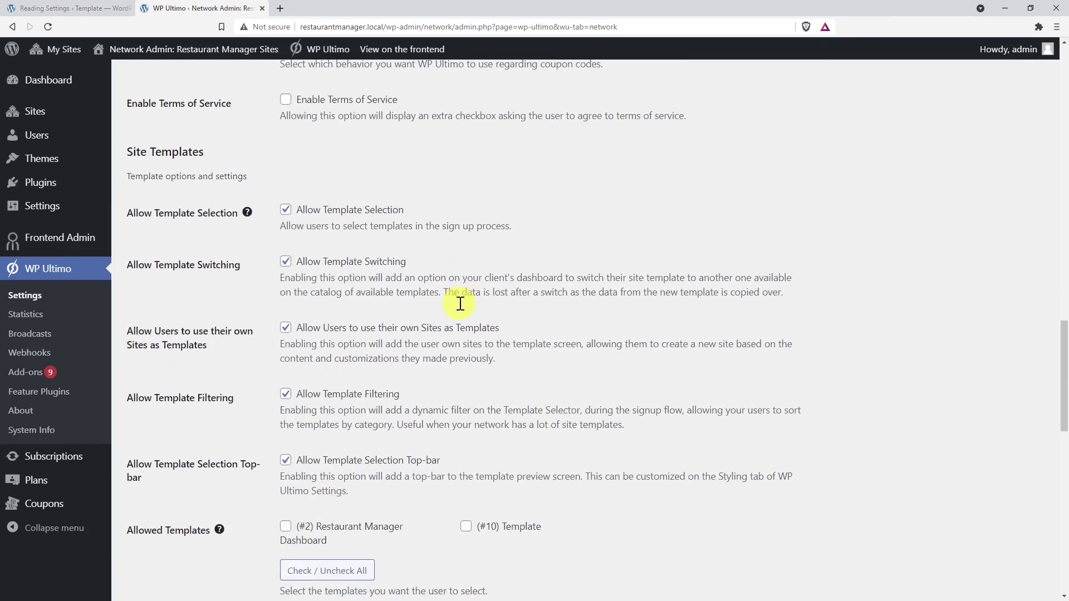
left_click_drag(297, 100, 442, 96)
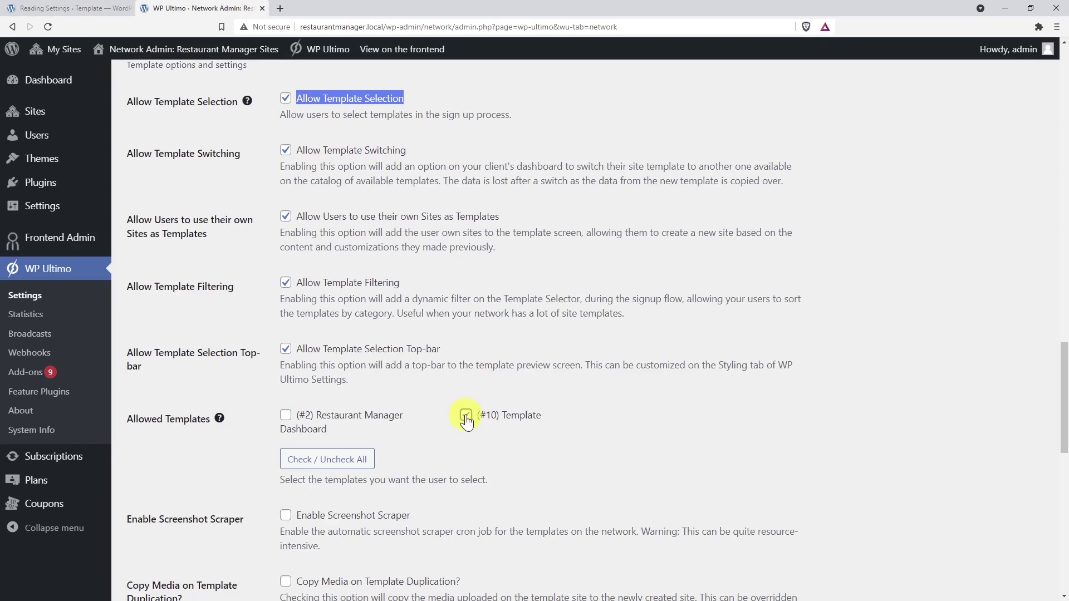
scroll(465, 419, "down", 12)
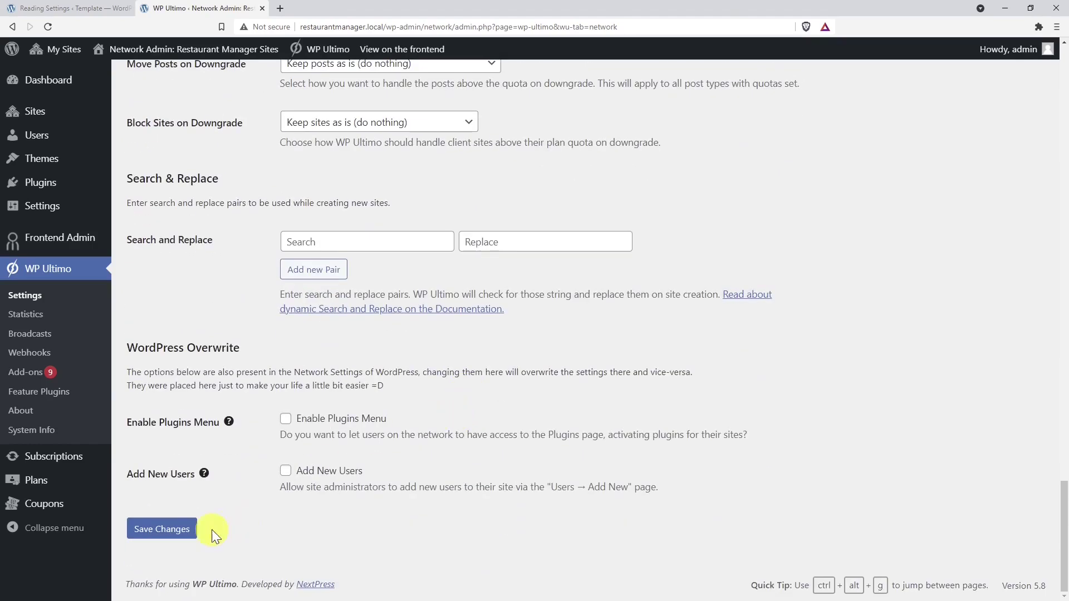
left_click(186, 530)
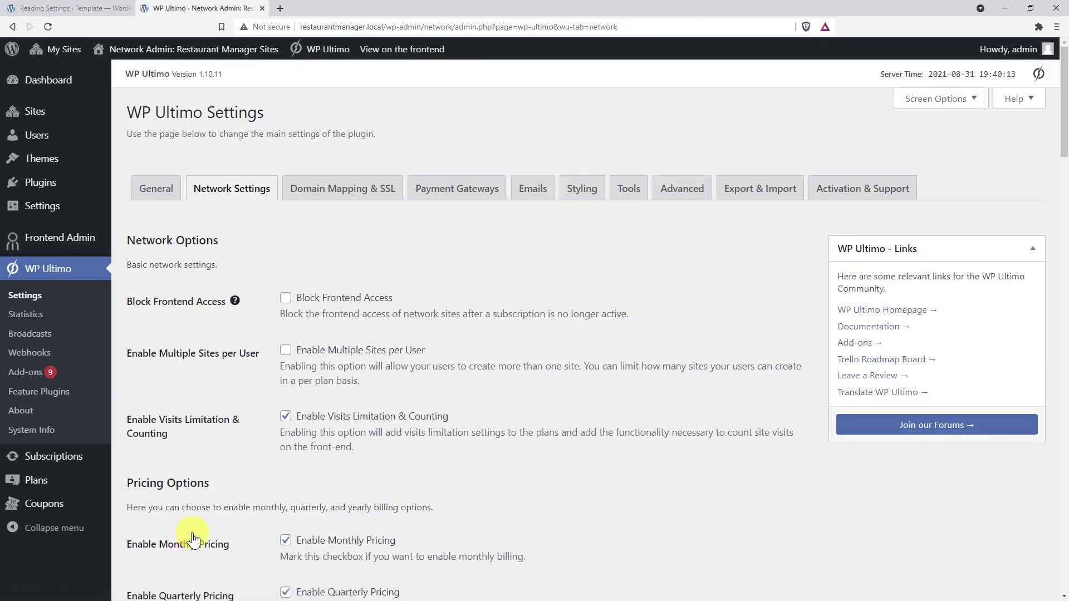